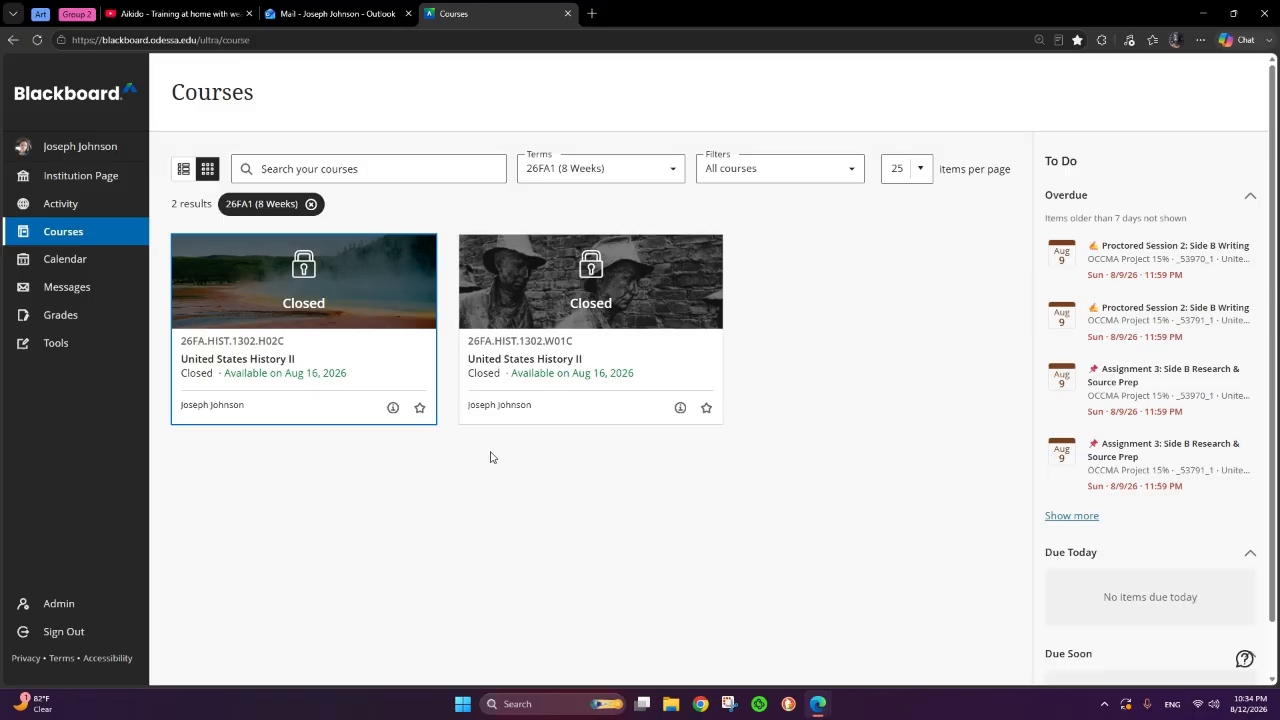
Open the 26FA.HIST.1302.H02C United States History II course and review the items in its gradebook.
{"action": "left_click", "coordinate": [281, 366]}
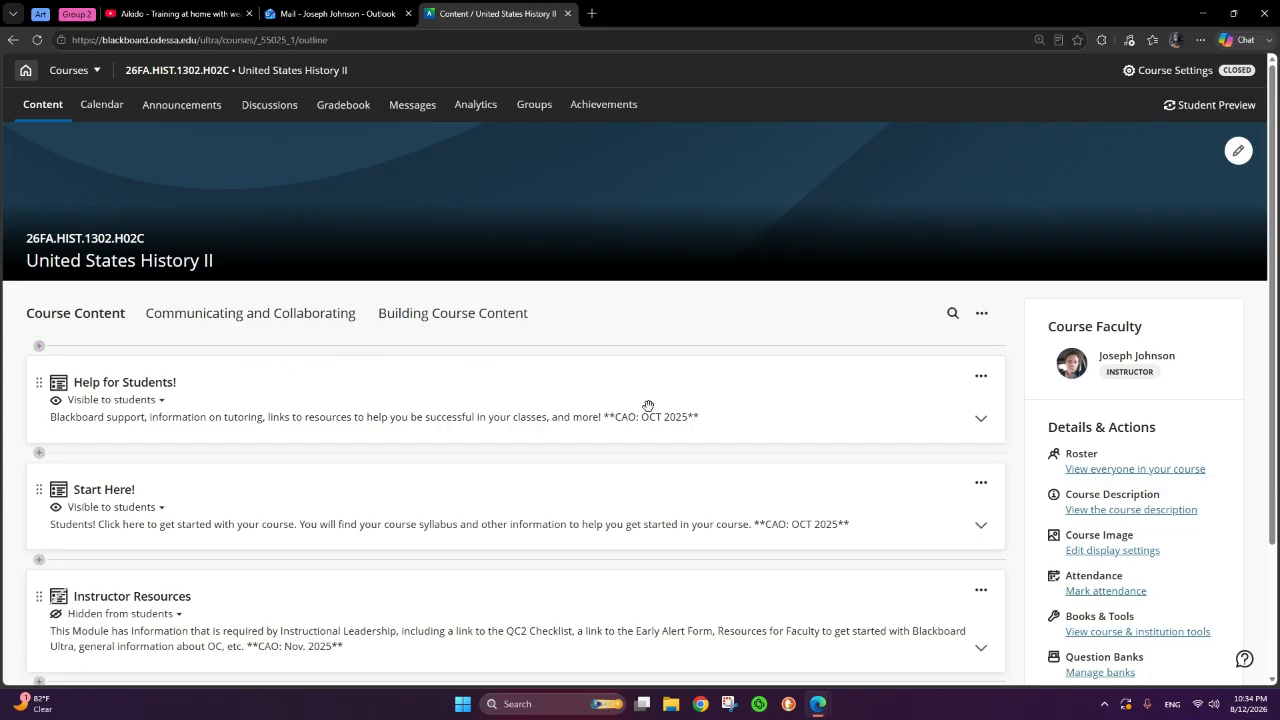
{"action": "scroll", "coordinate": [440, 295], "scroll_direction": "down", "scroll_amount": 2}
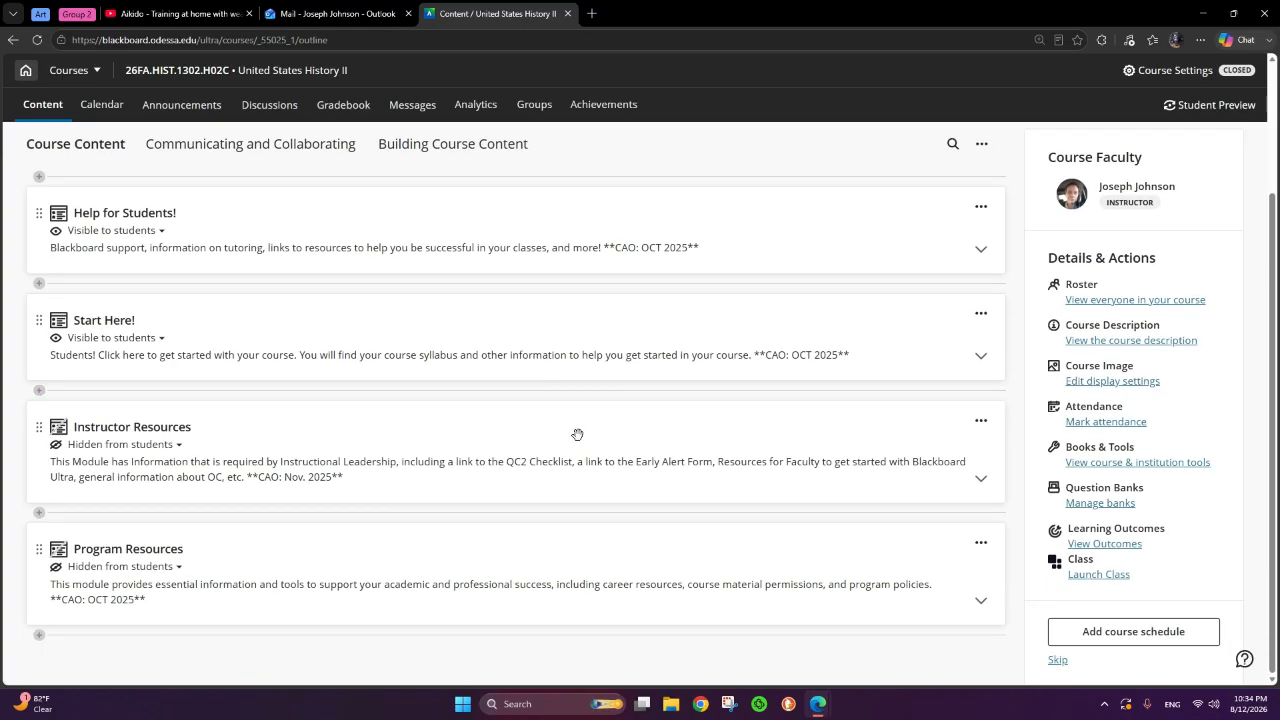
{"action": "scroll", "coordinate": [577, 434], "scroll_direction": "up", "scroll_amount": 2}
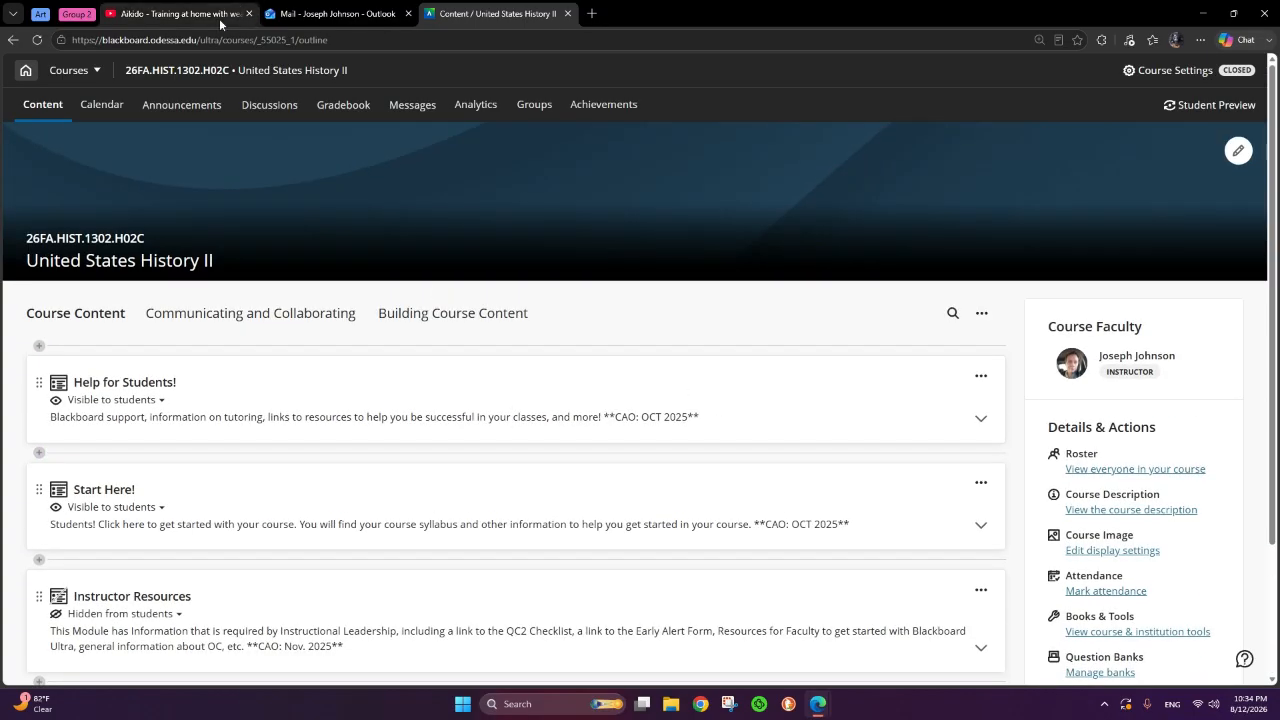
{"action": "left_click", "coordinate": [346, 106]}
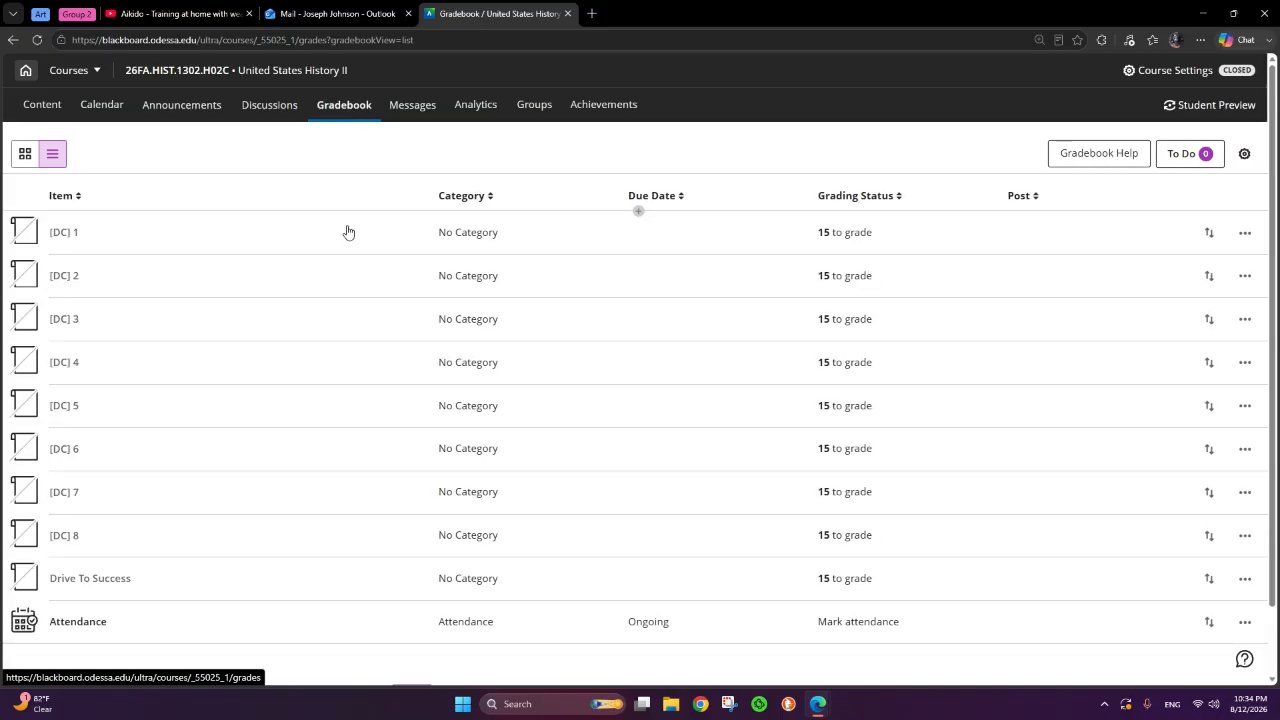
{"action": "scroll", "coordinate": [424, 410], "scroll_direction": "down", "scroll_amount": 1}
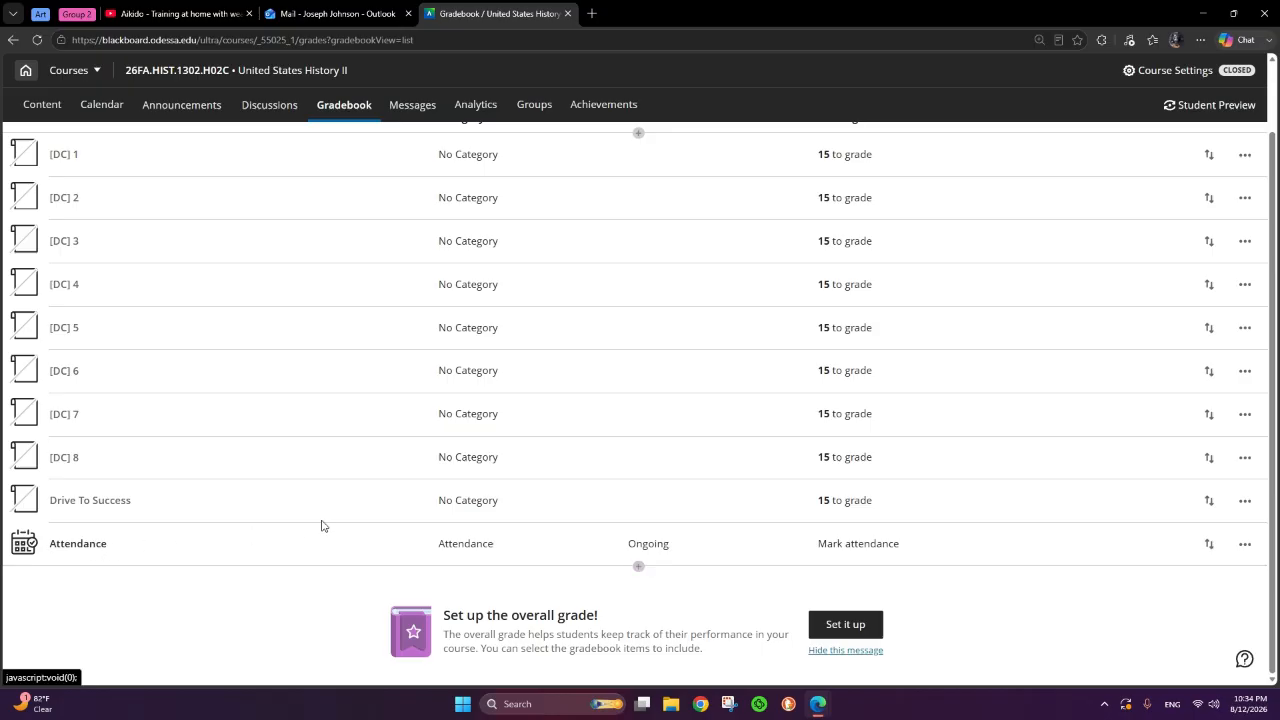
View the attendance sheet from the course content page, then close it.
{"action": "left_click", "coordinate": [44, 106]}
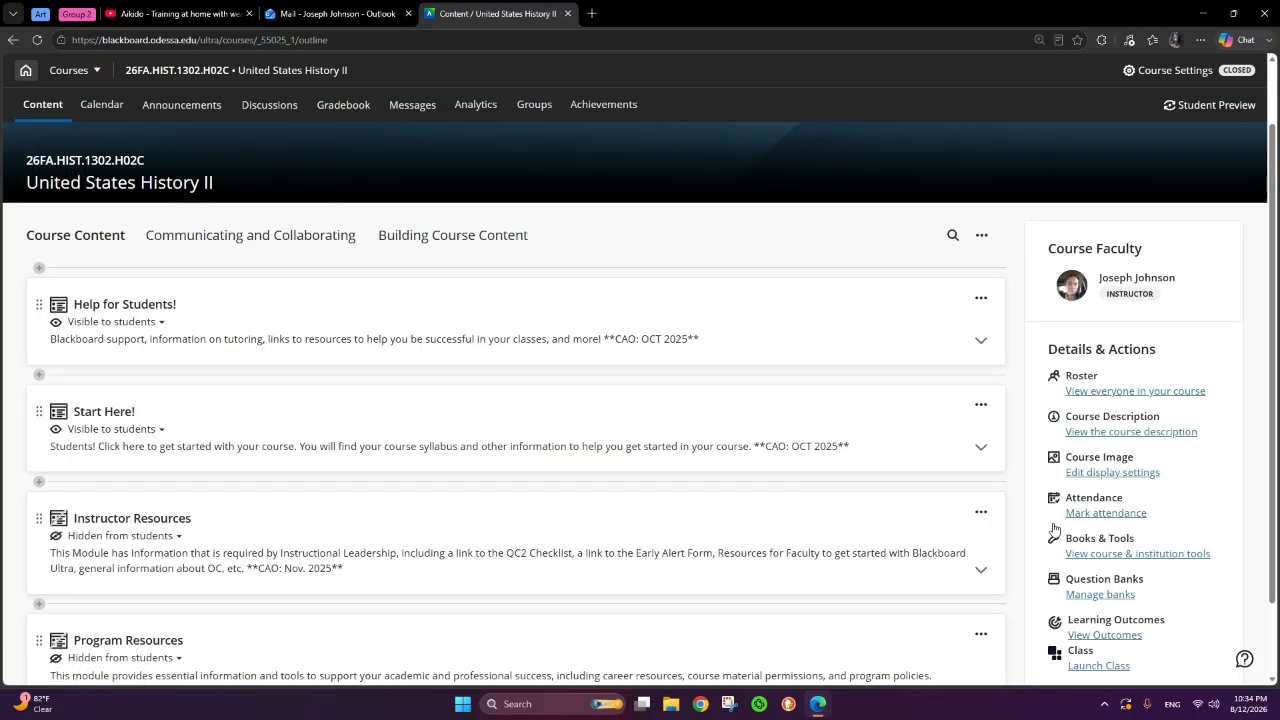
{"action": "left_click", "coordinate": [1123, 515]}
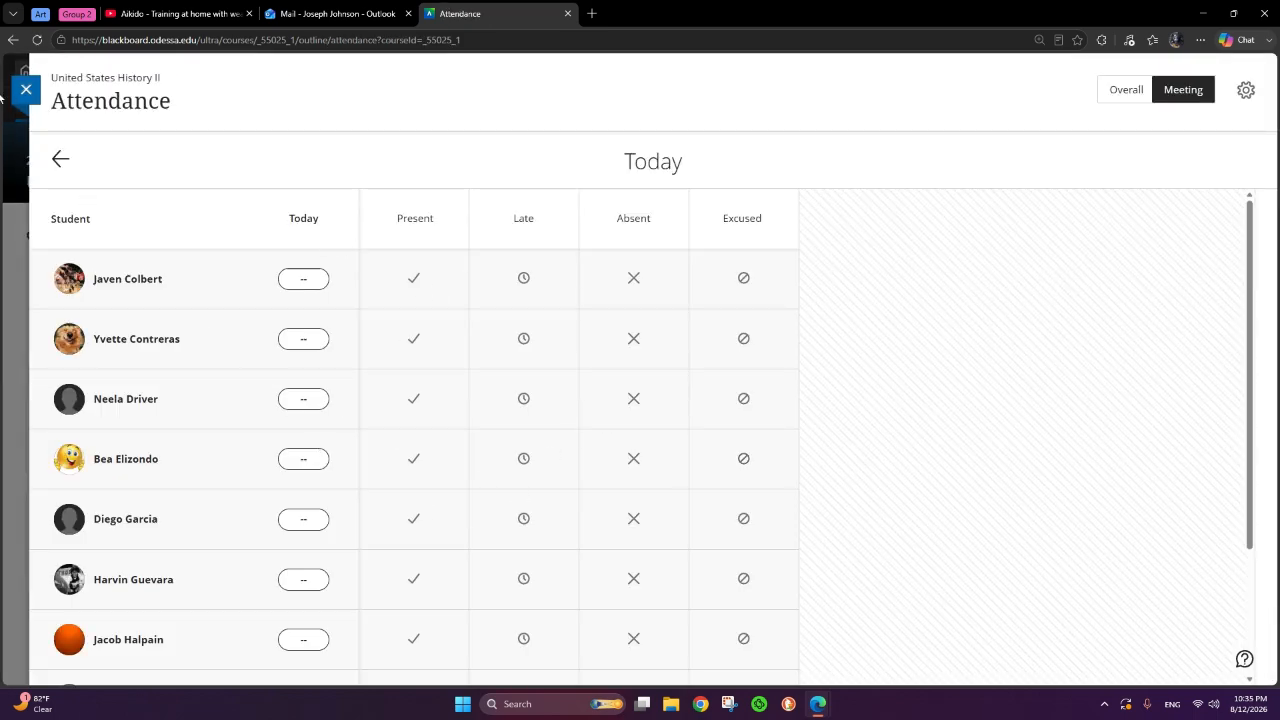
{"action": "left_click", "coordinate": [41, 94]}
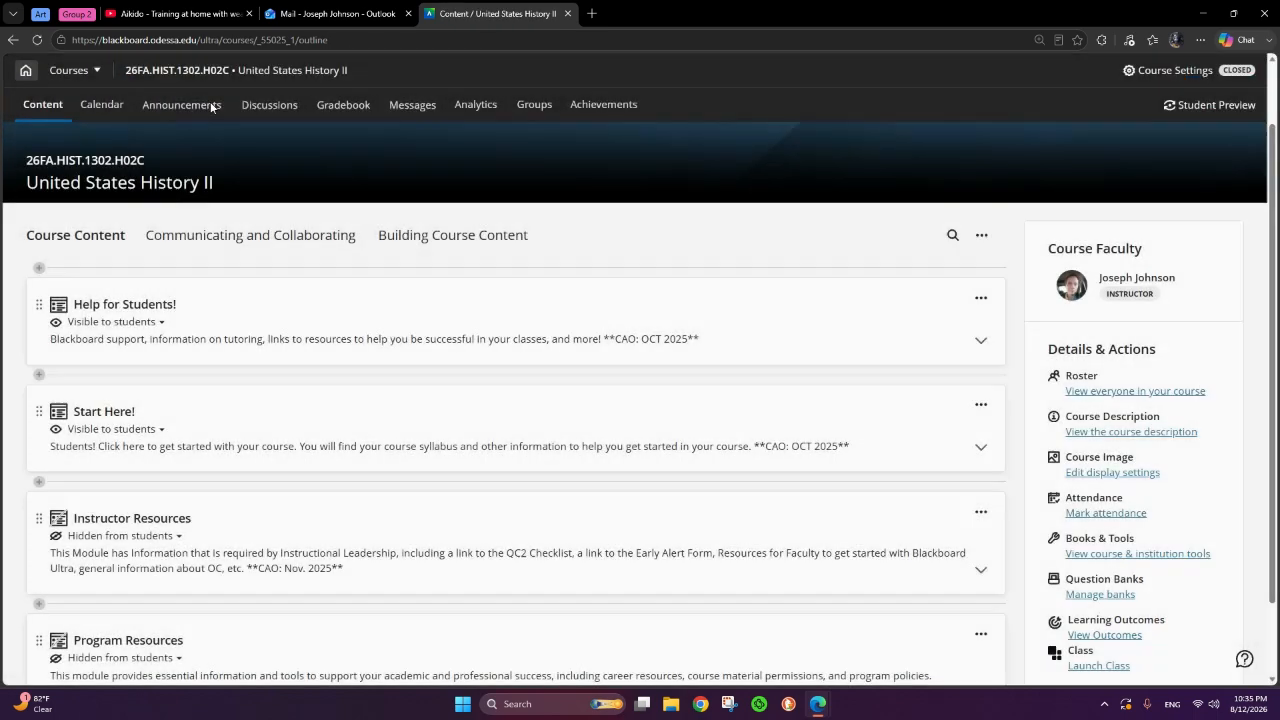
Return to the course gradebook and start setting up the overall grade.
{"action": "left_click", "coordinate": [370, 104]}
{"action": "scroll", "coordinate": [563, 394], "scroll_direction": "down", "scroll_amount": 1}
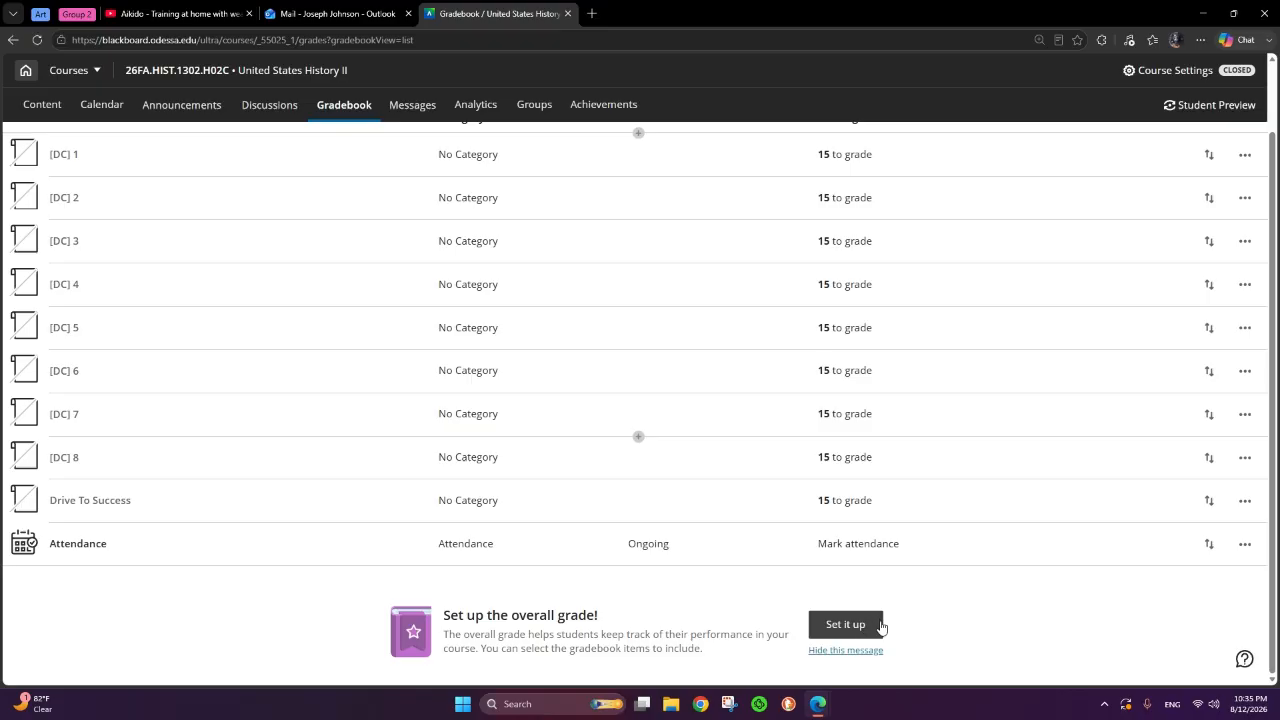
{"action": "scroll", "coordinate": [878, 622], "scroll_direction": "up", "scroll_amount": 2}
{"action": "scroll", "coordinate": [870, 612], "scroll_direction": "down", "scroll_amount": 2}
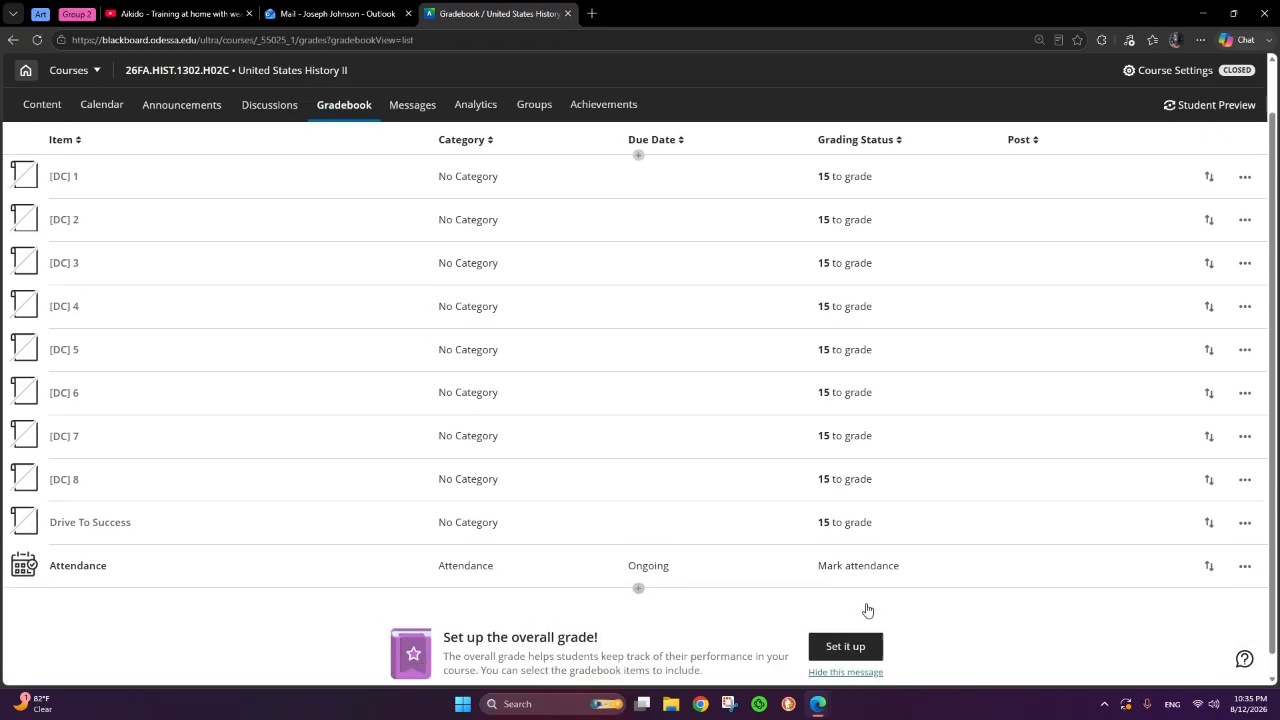
{"action": "left_click", "coordinate": [860, 628]}
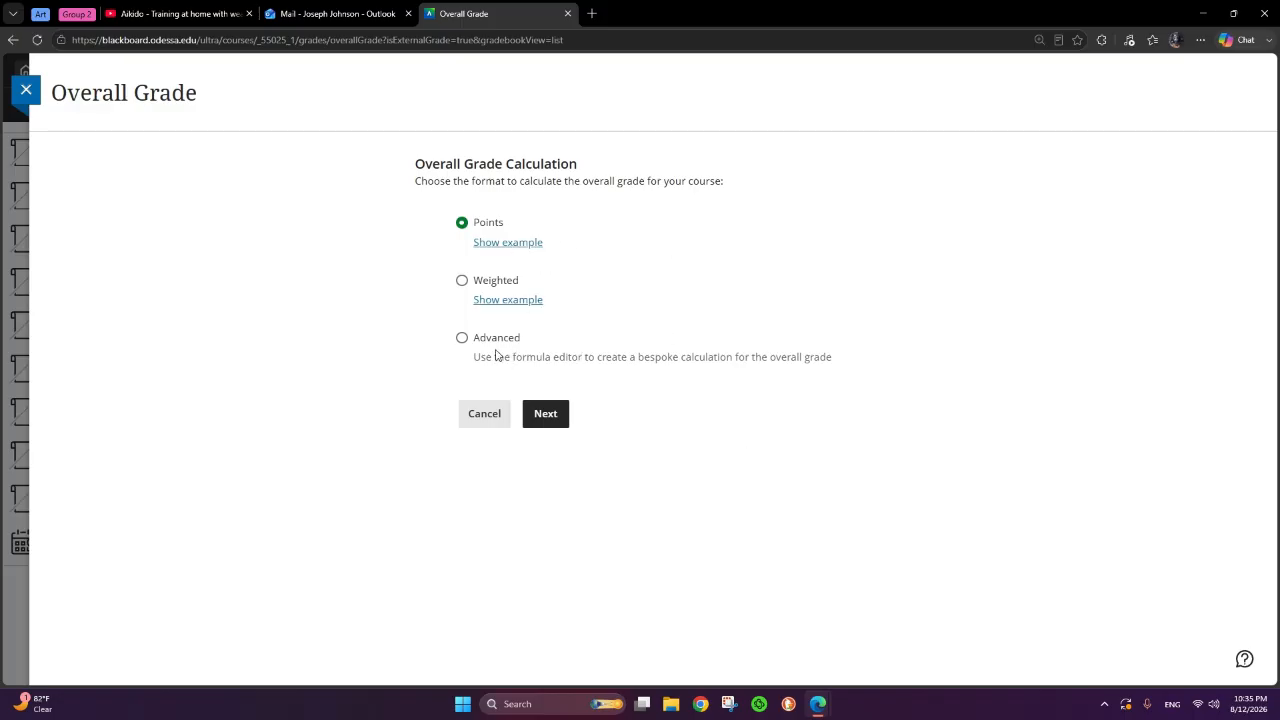
Show the examples for the Points and Weighted formats and read the description of the Advanced format.
{"action": "left_click", "coordinate": [530, 244]}
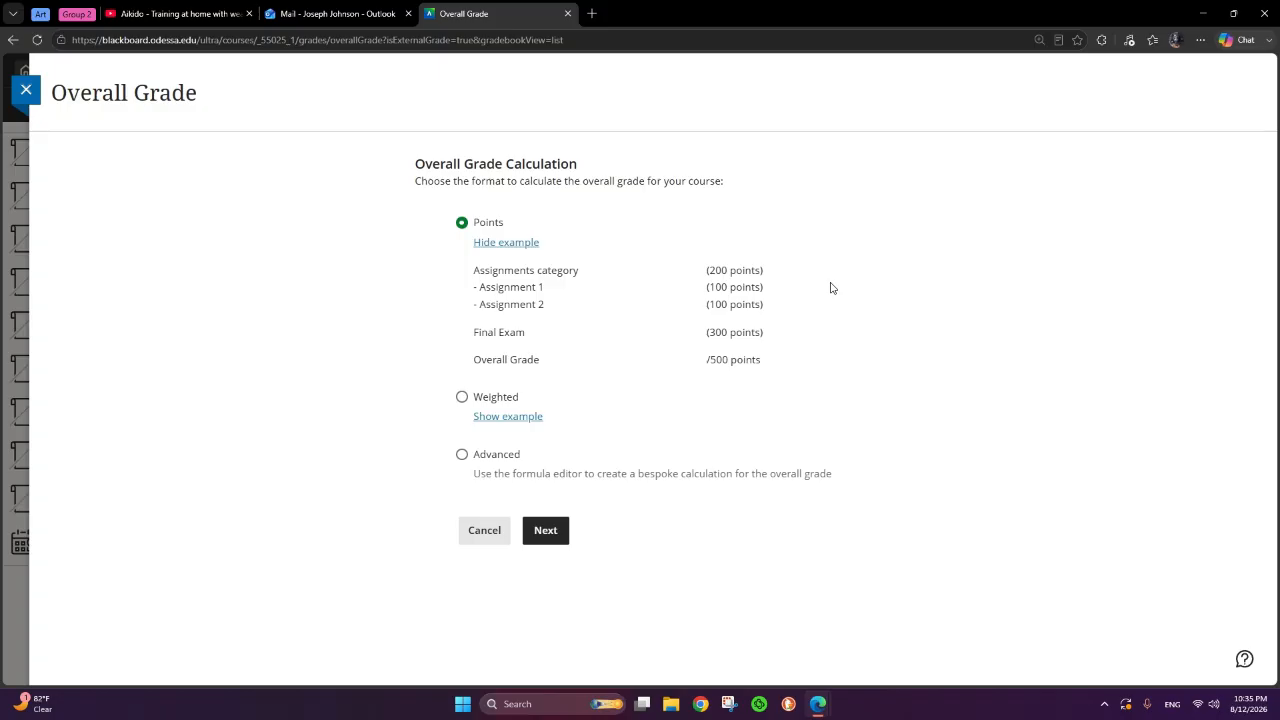
{"action": "left_click", "coordinate": [535, 420]}
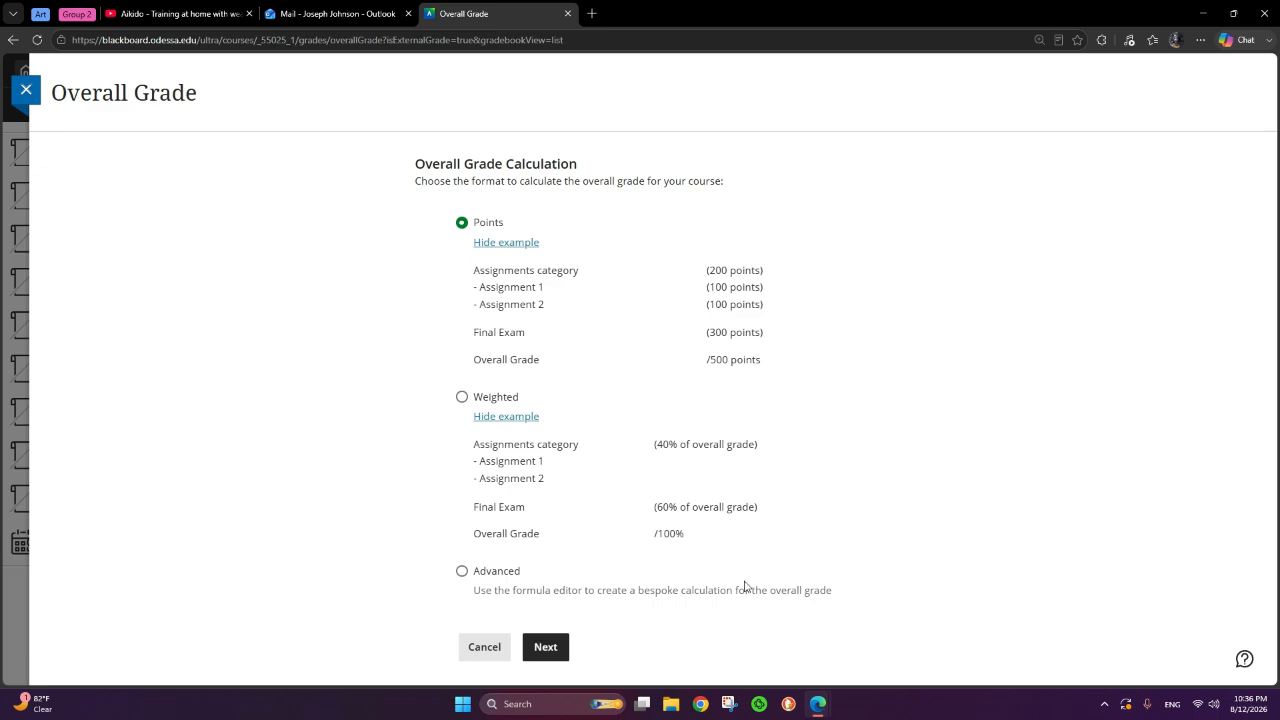
{"action": "left_click_drag", "start_coordinate": [516, 592], "coordinate": [841, 594]}
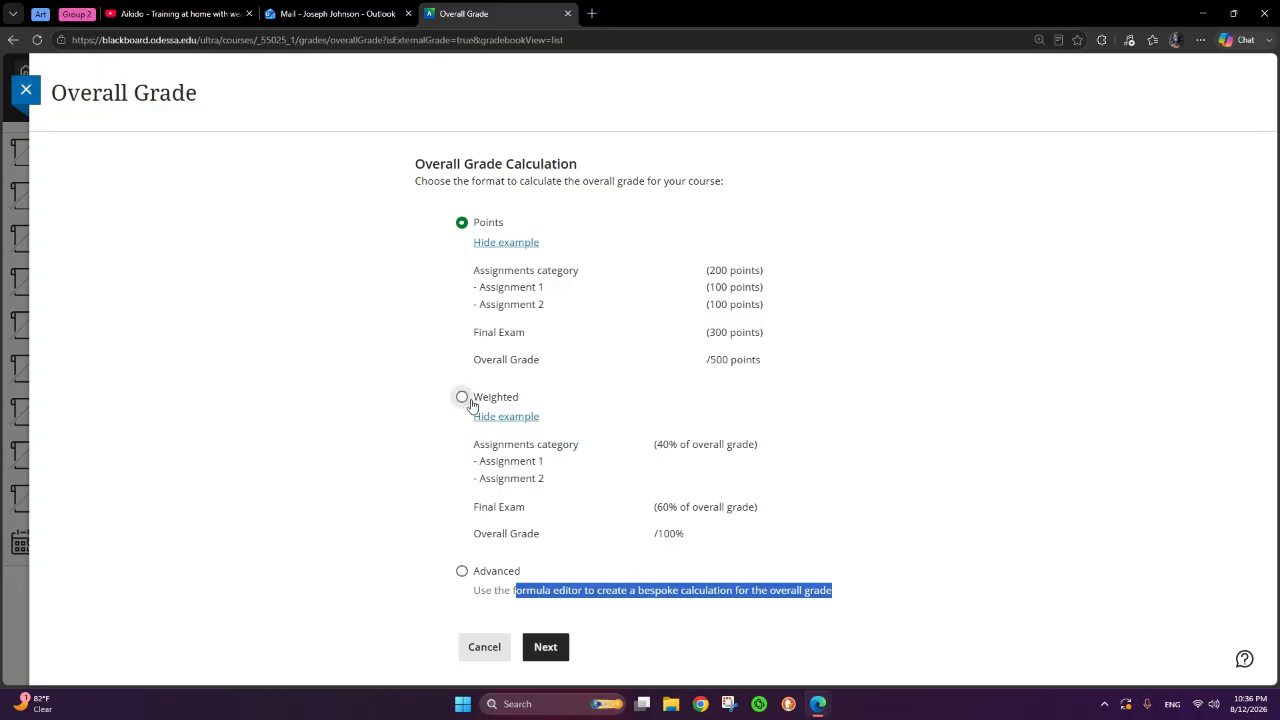
Choose the Weighted format for the overall grade, continue, and review the list of grading categories.
{"action": "left_click", "coordinate": [461, 397]}
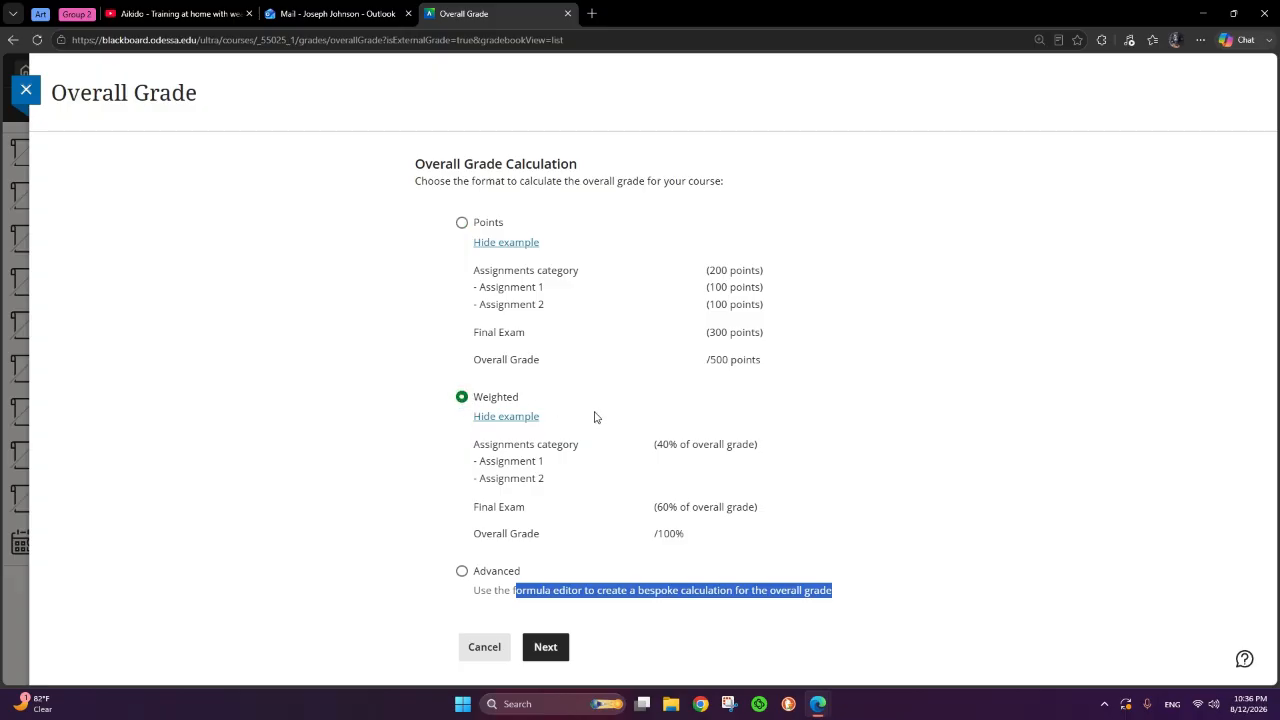
{"action": "left_click", "coordinate": [558, 648]}
{"action": "scroll", "coordinate": [915, 458], "scroll_direction": "down", "scroll_amount": 4}
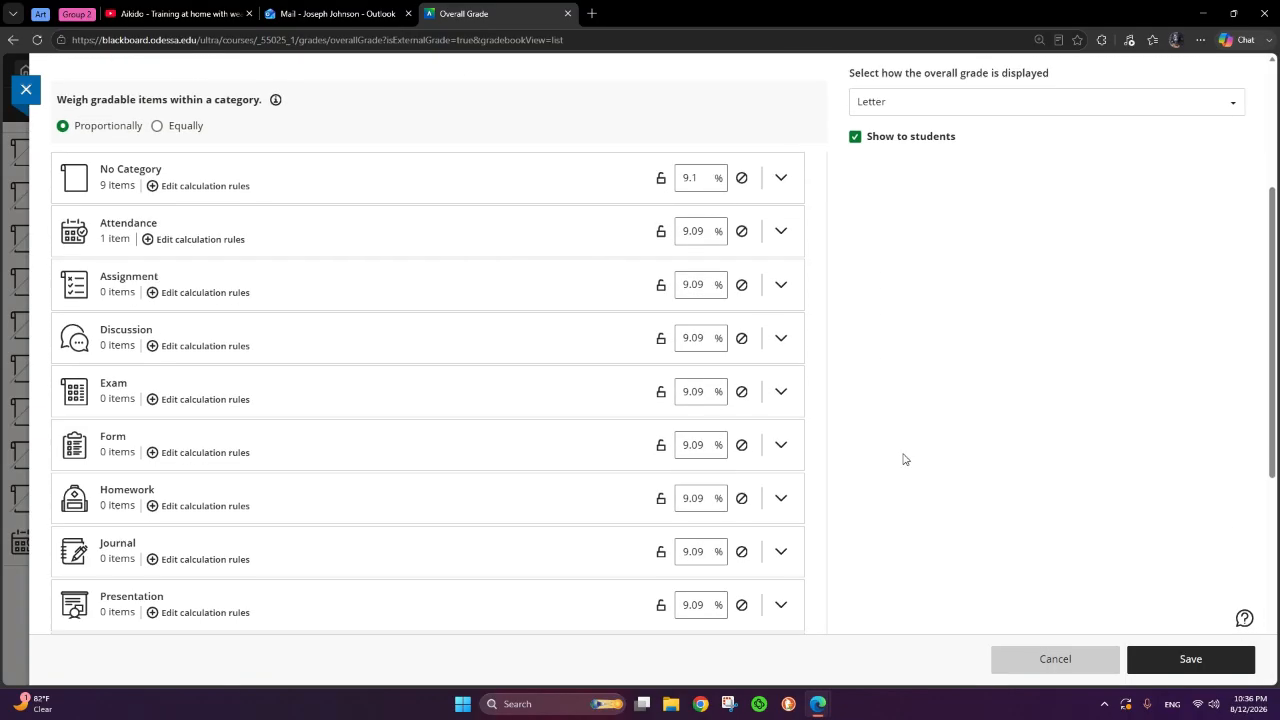
{"action": "scroll", "coordinate": [560, 463], "scroll_direction": "down", "scroll_amount": 3}
{"action": "scroll", "coordinate": [551, 443], "scroll_direction": "up", "scroll_amount": 5}
{"action": "scroll", "coordinate": [548, 442], "scroll_direction": "down", "scroll_amount": 3}
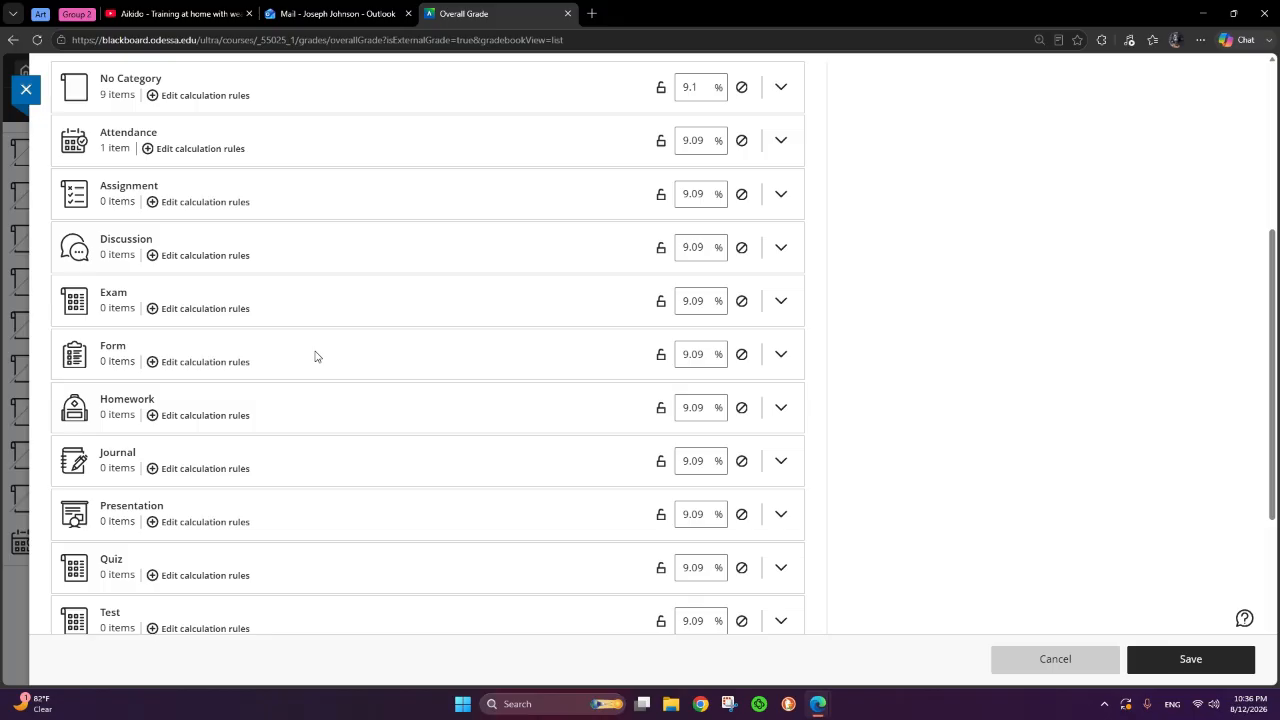
{"action": "scroll", "coordinate": [344, 359], "scroll_direction": "down", "scroll_amount": 1}
{"action": "scroll", "coordinate": [377, 337], "scroll_direction": "up", "scroll_amount": 3}
{"action": "scroll", "coordinate": [583, 323], "scroll_direction": "down", "scroll_amount": 3}
{"action": "scroll", "coordinate": [610, 433], "scroll_direction": "up", "scroll_amount": 1}
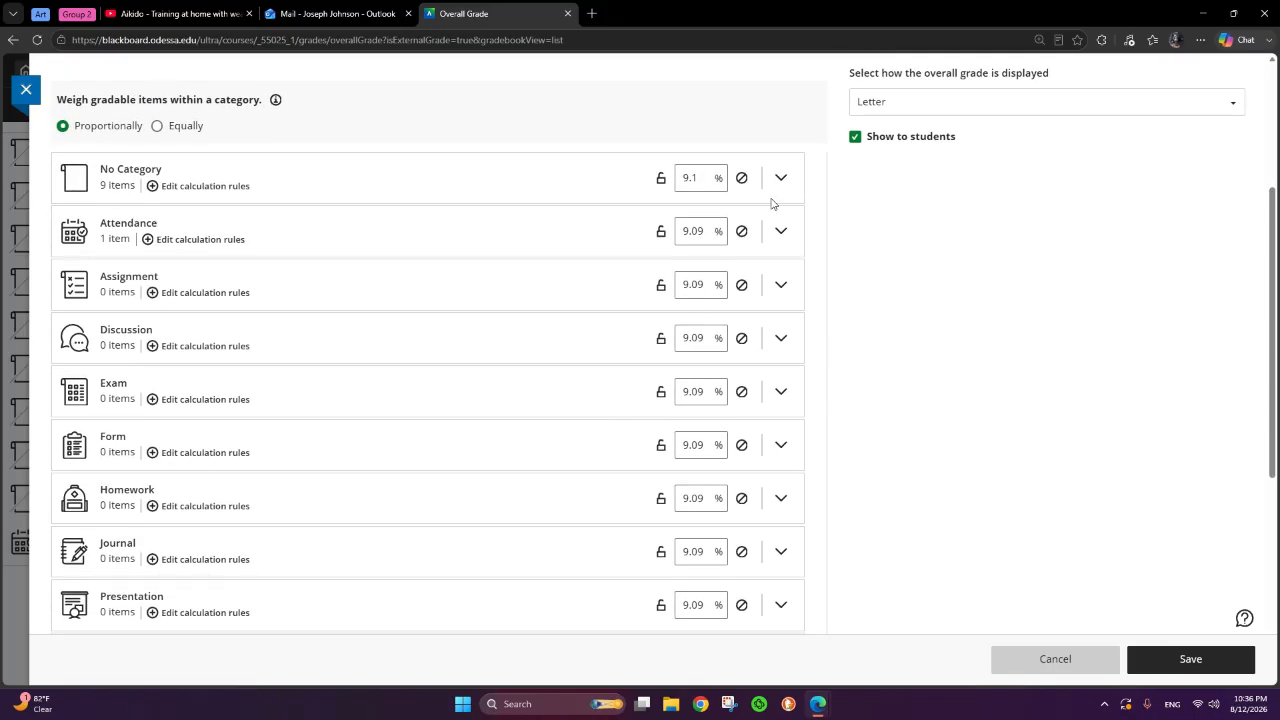
Exclude the No Category, Form, Homework and Presentation categories from the overall grade calculation.
{"action": "left_click", "coordinate": [741, 177]}
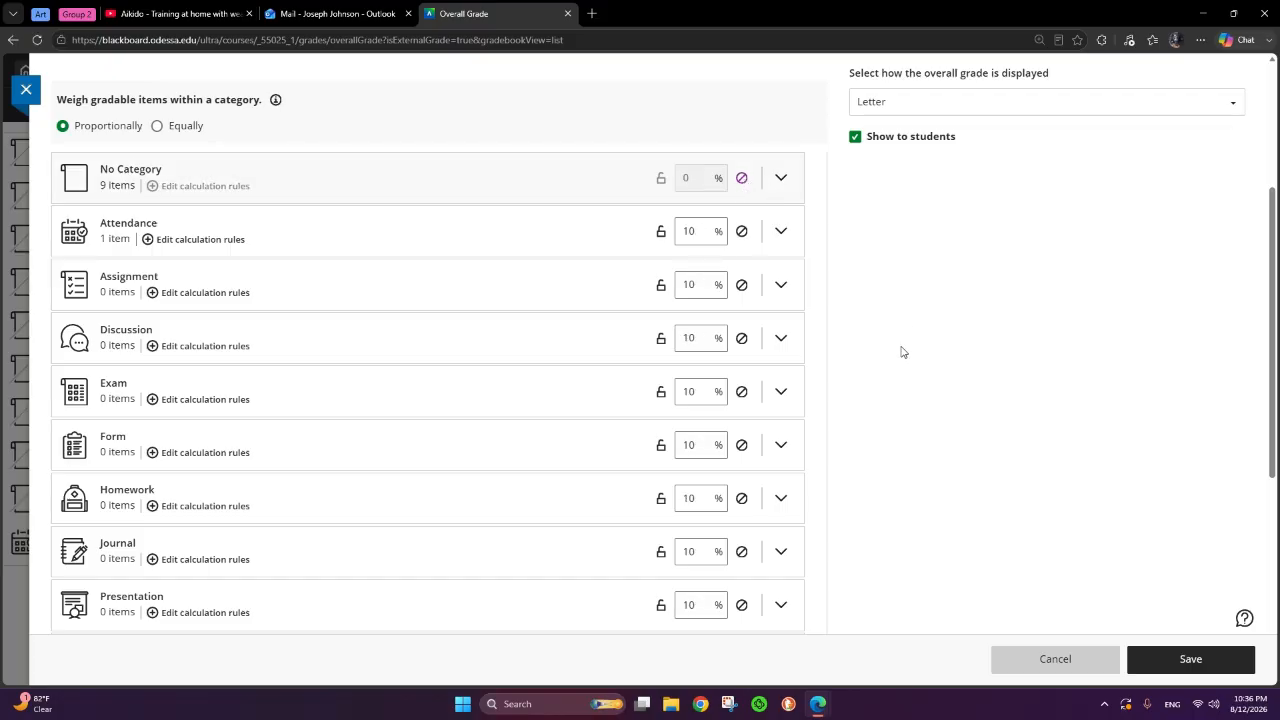
{"action": "left_click", "coordinate": [741, 444]}
{"action": "scroll", "coordinate": [880, 440], "scroll_direction": "down", "scroll_amount": 1}
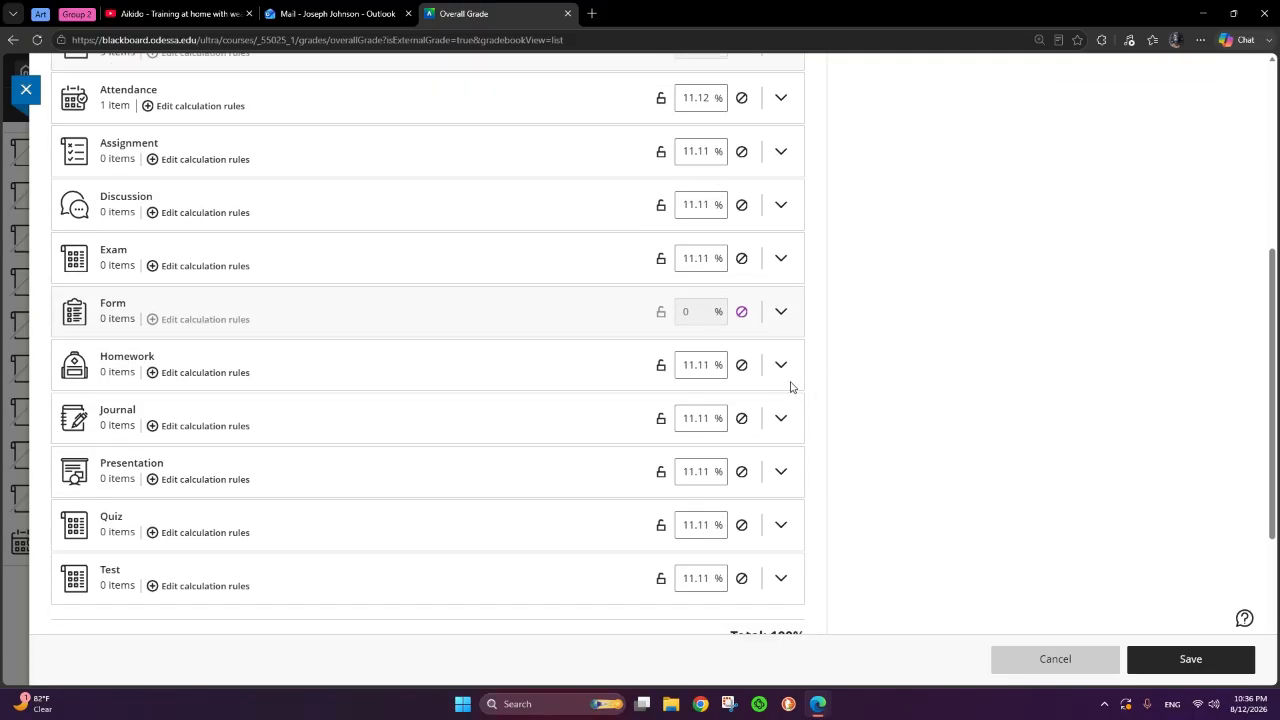
{"action": "left_click", "coordinate": [741, 365]}
{"action": "left_click", "coordinate": [742, 474]}
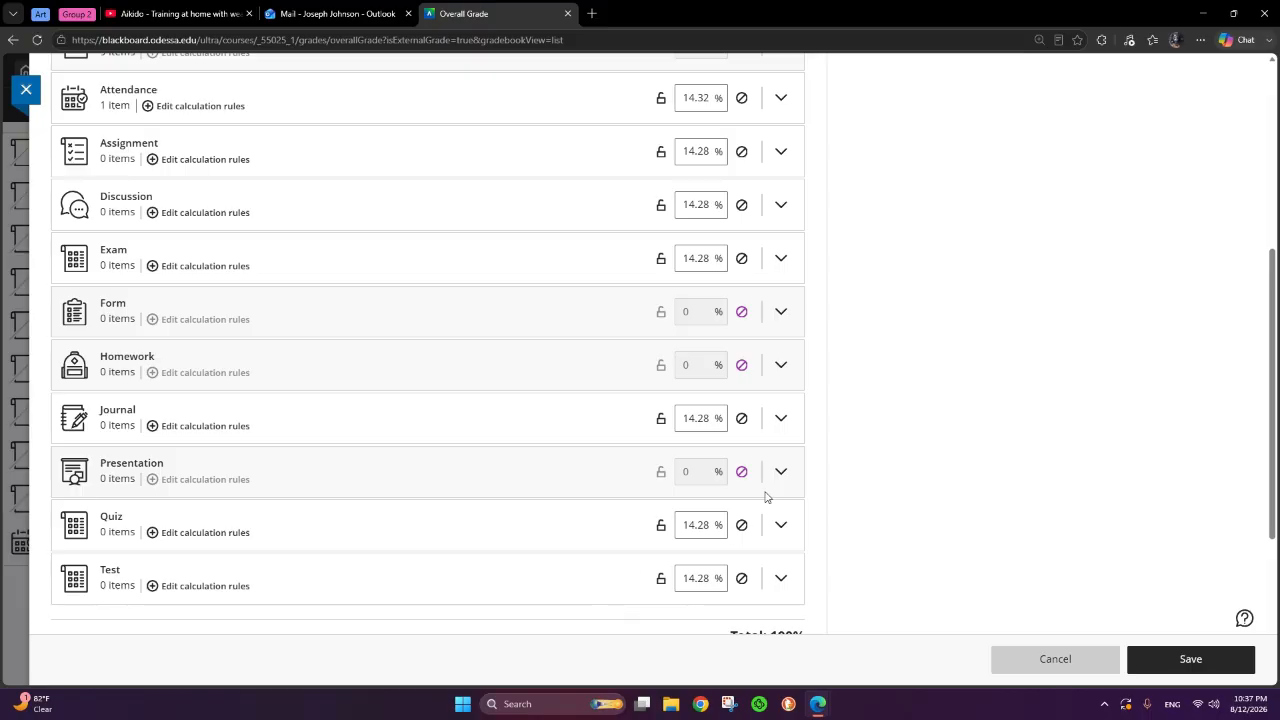
Expand the Discussion category and set its weight to 20%.
{"action": "scroll", "coordinate": [768, 450], "scroll_direction": "up", "scroll_amount": 3}
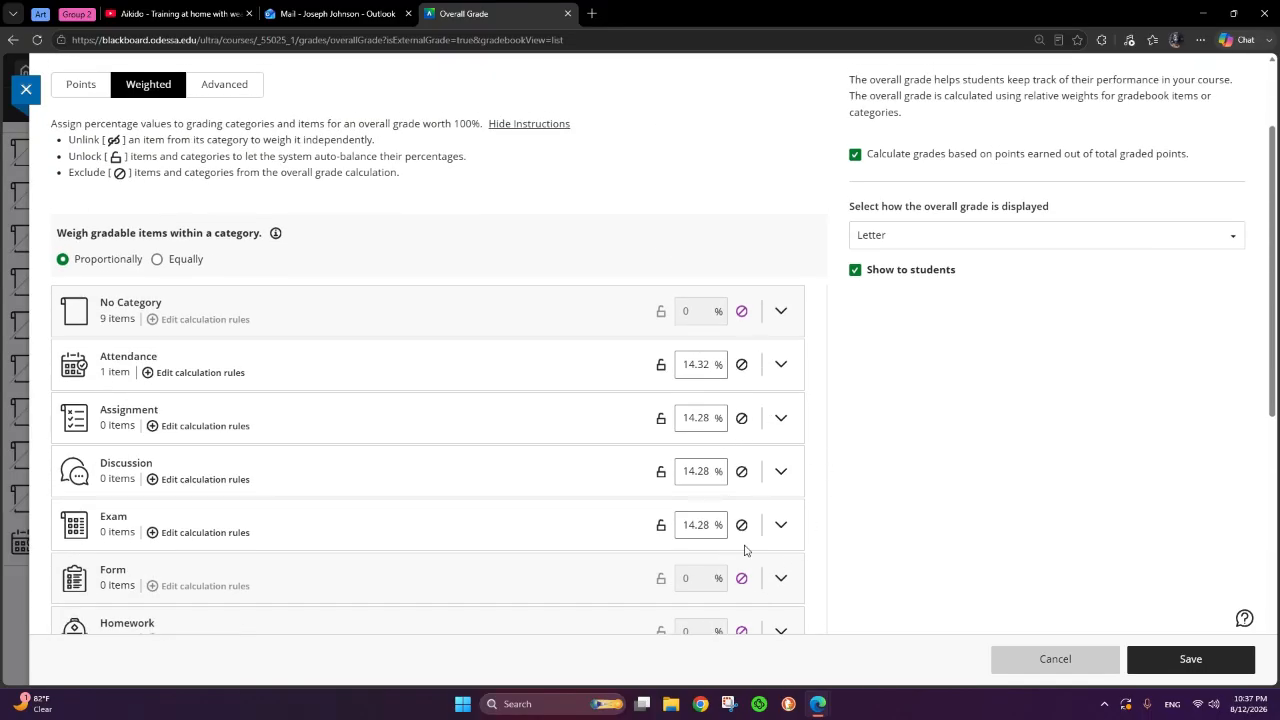
{"action": "scroll", "coordinate": [795, 480], "scroll_direction": "down", "scroll_amount": 1}
{"action": "left_click", "coordinate": [776, 405]}
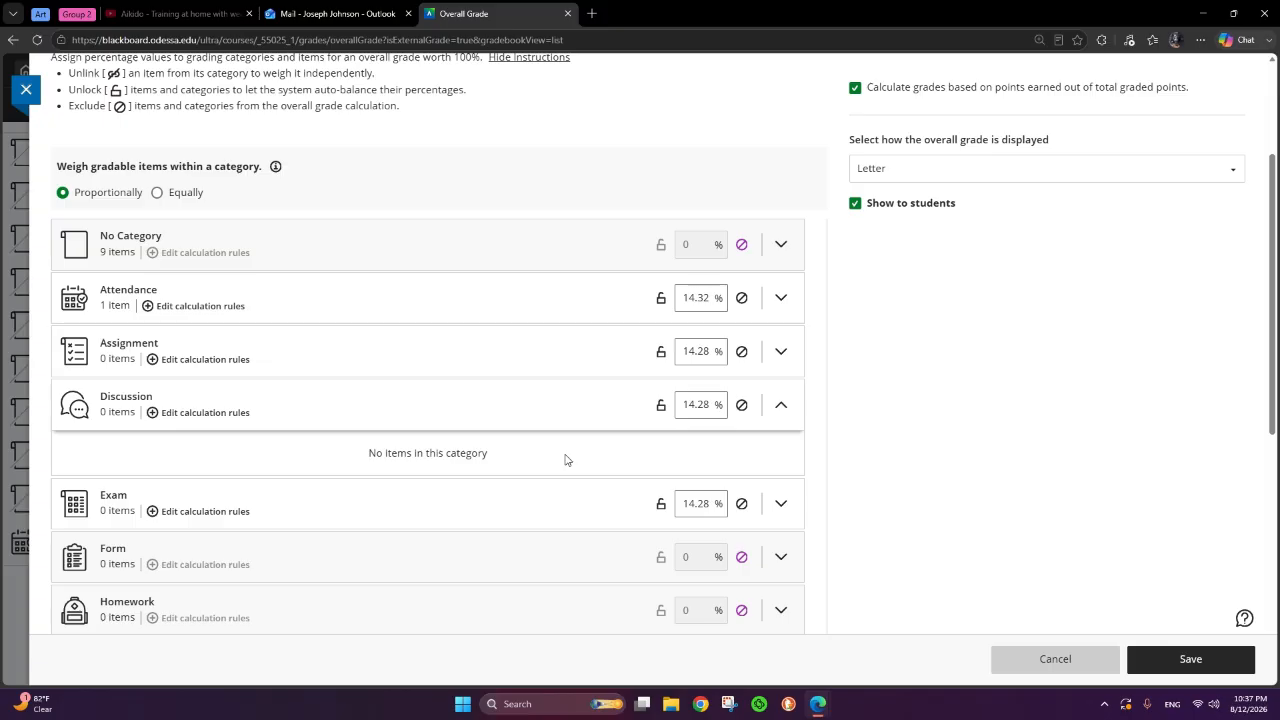
{"action": "left_click", "coordinate": [697, 404]}
{"action": "double_click", "coordinate": [697, 404]}
{"action": "type", "text": "20"}
Set the weight of the Test category to 15%.
{"action": "scroll", "coordinate": [697, 404], "scroll_direction": "down", "scroll_amount": 1}
{"action": "scroll", "coordinate": [586, 400], "scroll_direction": "down", "scroll_amount": 2}
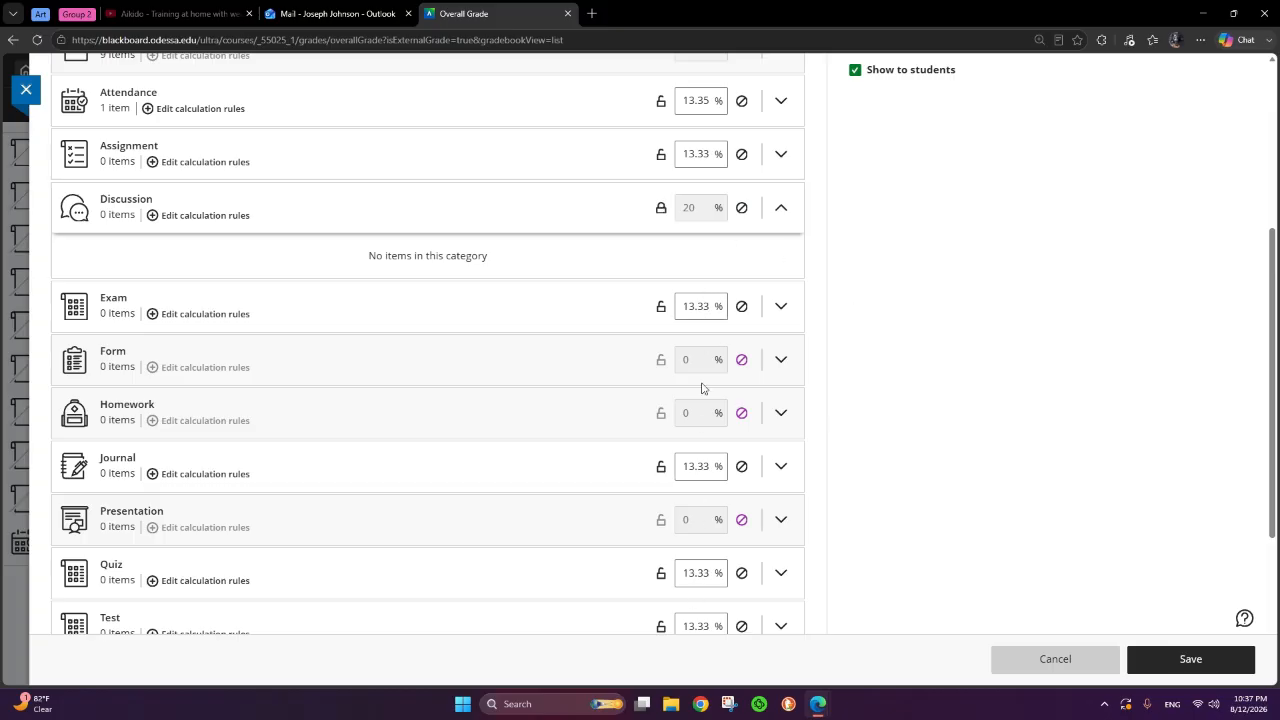
{"action": "scroll", "coordinate": [714, 563], "scroll_direction": "down", "scroll_amount": 3}
{"action": "left_click", "coordinate": [695, 359]}
{"action": "double_click", "coordinate": [695, 359]}
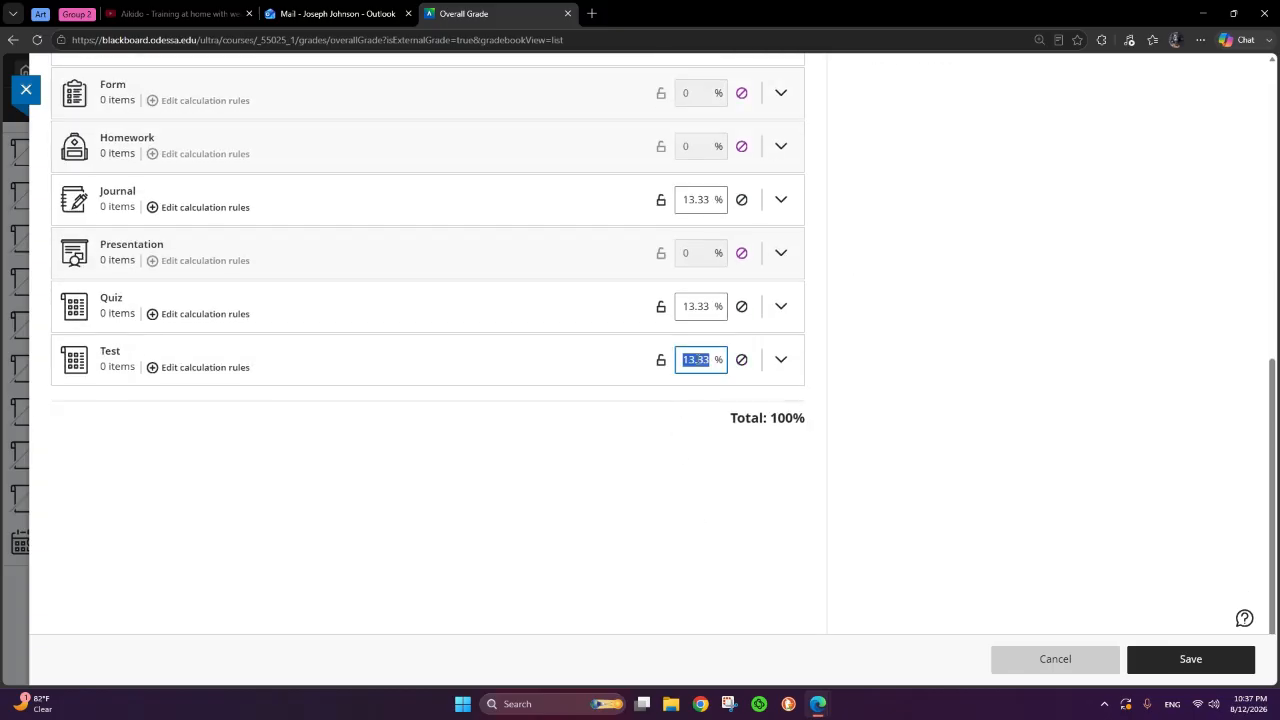
{"action": "type", "text": "15"}
{"action": "left_click", "coordinate": [834, 354]}
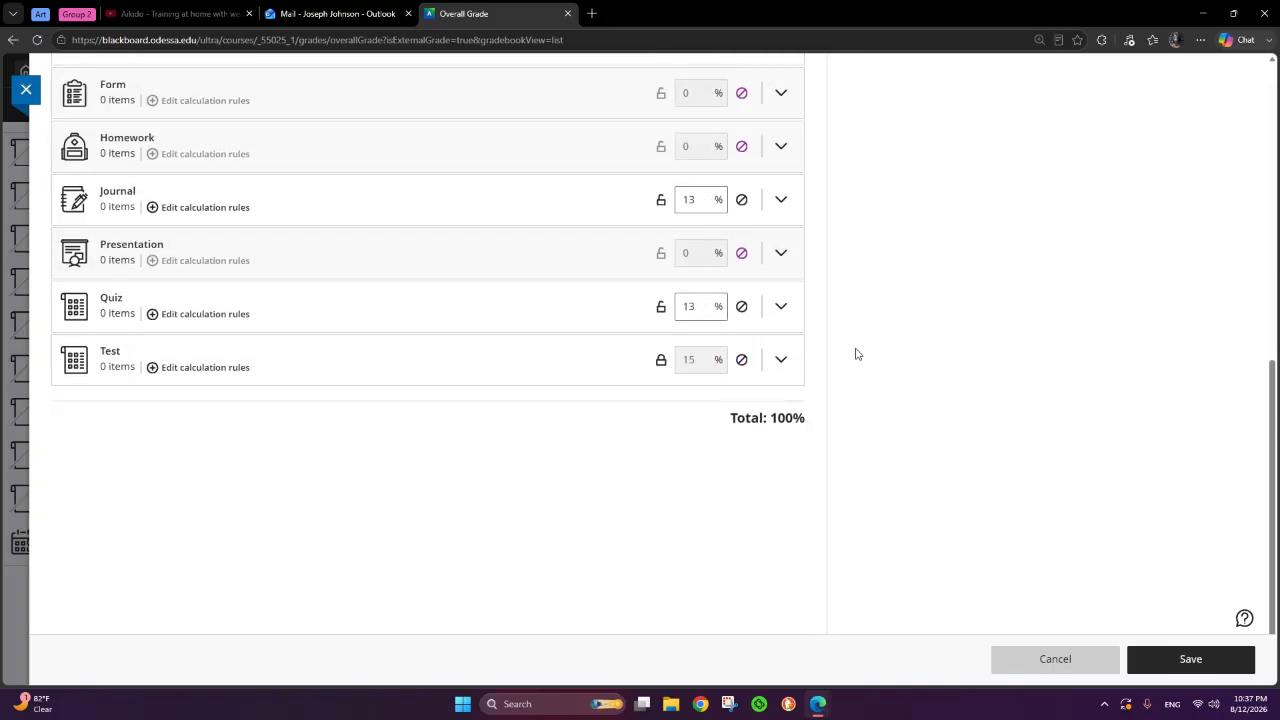
Set the weights of the Quiz and Journal categories to 5% each.
{"action": "scroll", "coordinate": [838, 355], "scroll_direction": "up", "scroll_amount": 3}
{"action": "left_click", "coordinate": [695, 572]}
{"action": "double_click", "coordinate": [695, 572]}
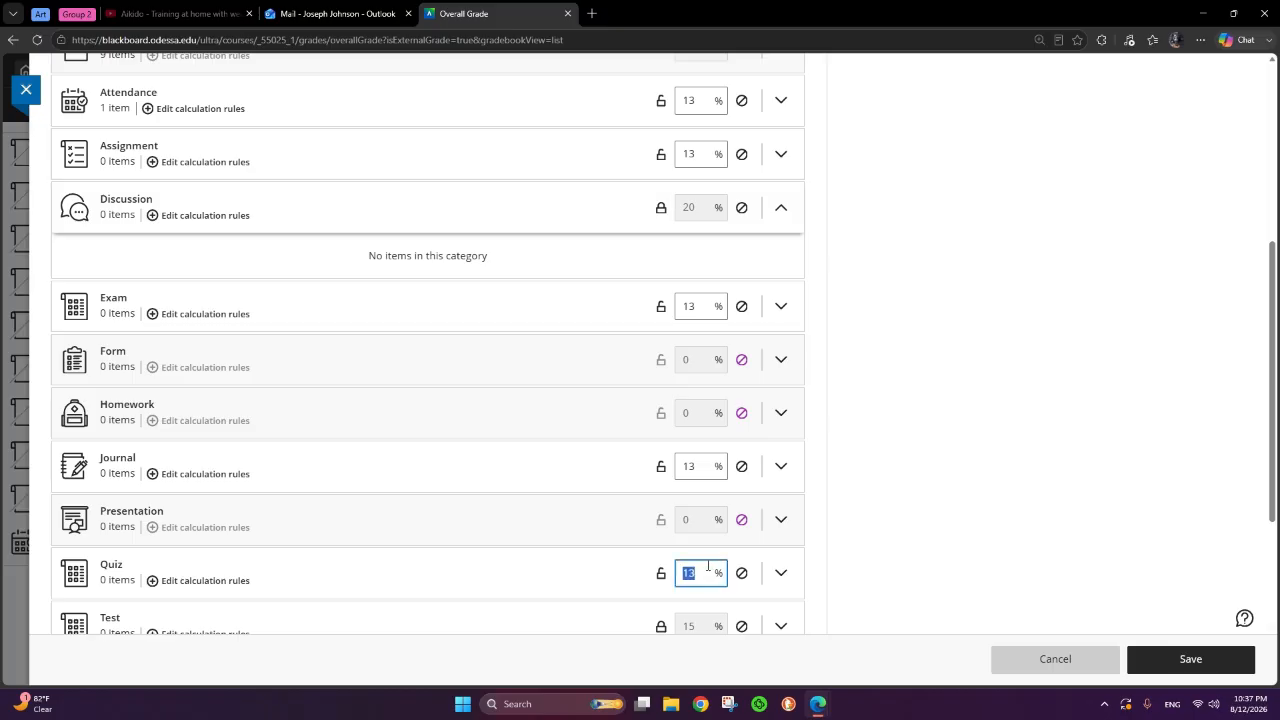
{"action": "type", "text": "5"}
{"action": "left_click", "coordinate": [894, 520]}
{"action": "left_click", "coordinate": [708, 466]}
{"action": "double_click", "coordinate": [708, 466]}
{"action": "type", "text": "5"}
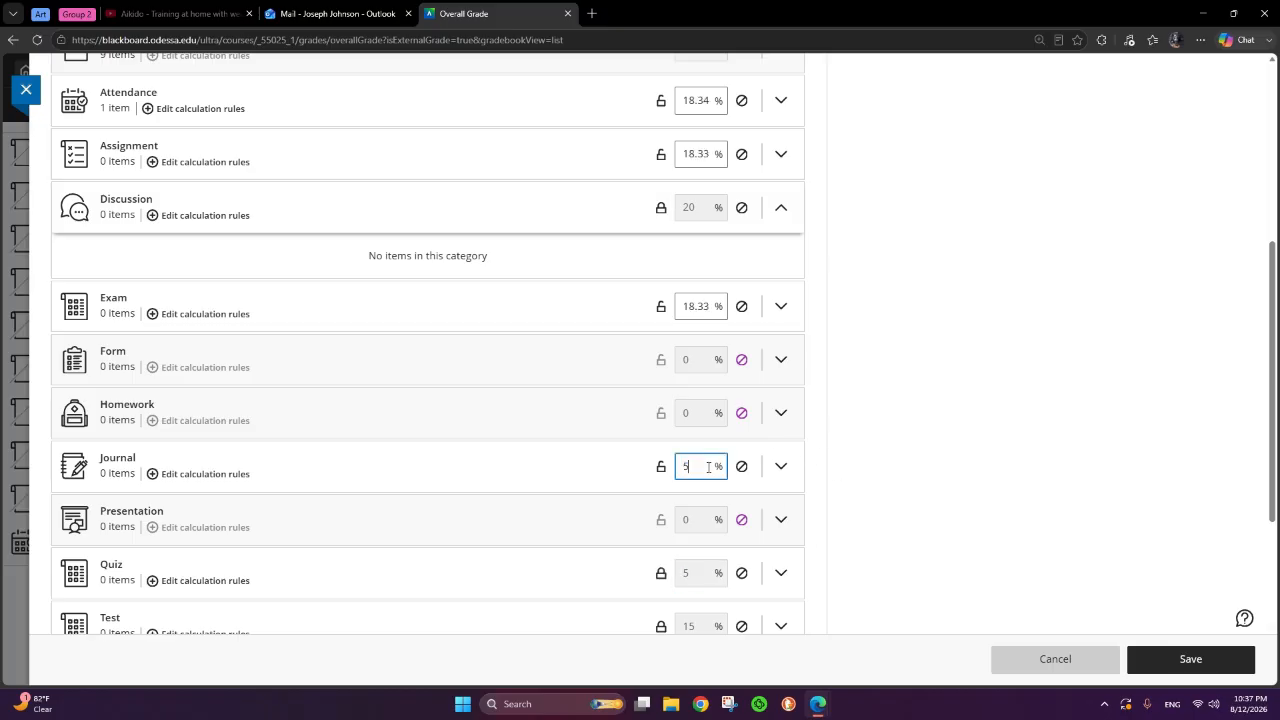
Set the weight of the Exam category to 30%.
{"action": "left_click", "coordinate": [700, 306]}
{"action": "double_click", "coordinate": [696, 306]}
{"action": "type", "text": "30"}
{"action": "left_click", "coordinate": [885, 303]}
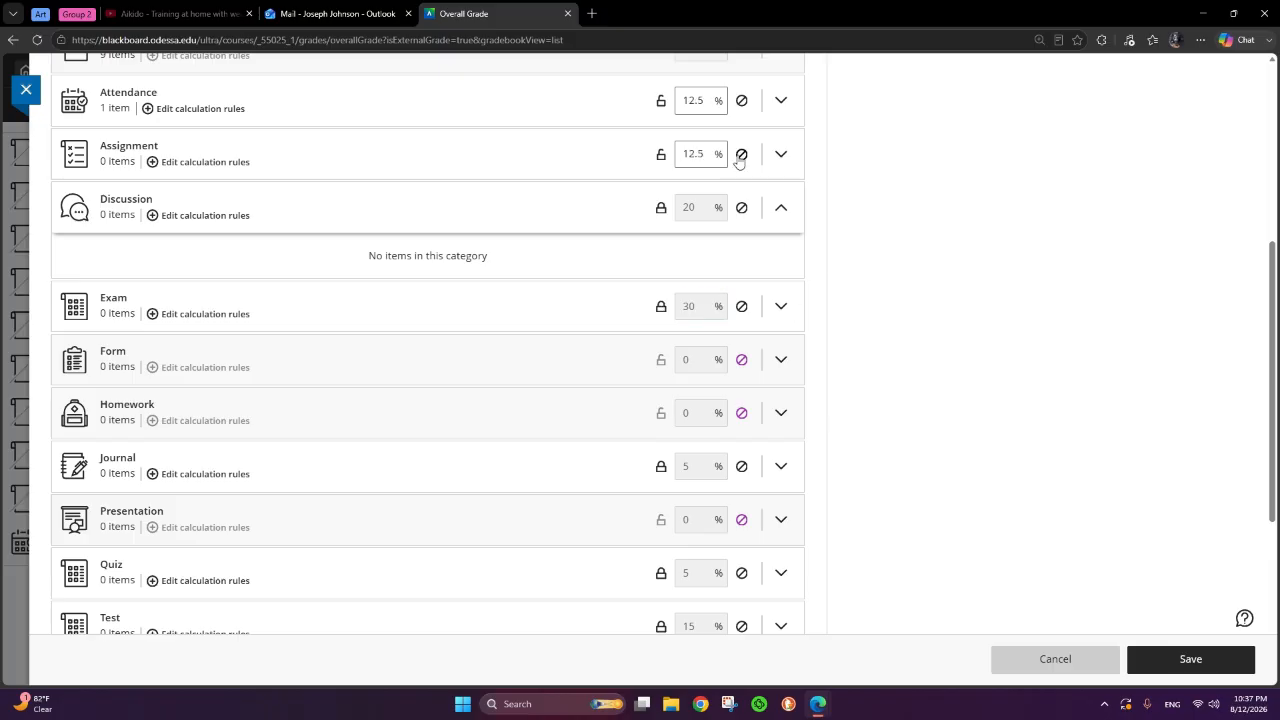
Set the weight of the Attendance category to 5% and lock the Assignment category's weight.
{"action": "scroll", "coordinate": [760, 177], "scroll_direction": "up", "scroll_amount": 2}
{"action": "left_click", "coordinate": [692, 233]}
{"action": "double_click", "coordinate": [692, 233]}
{"action": "type", "text": "5"}
{"action": "left_click", "coordinate": [916, 324]}
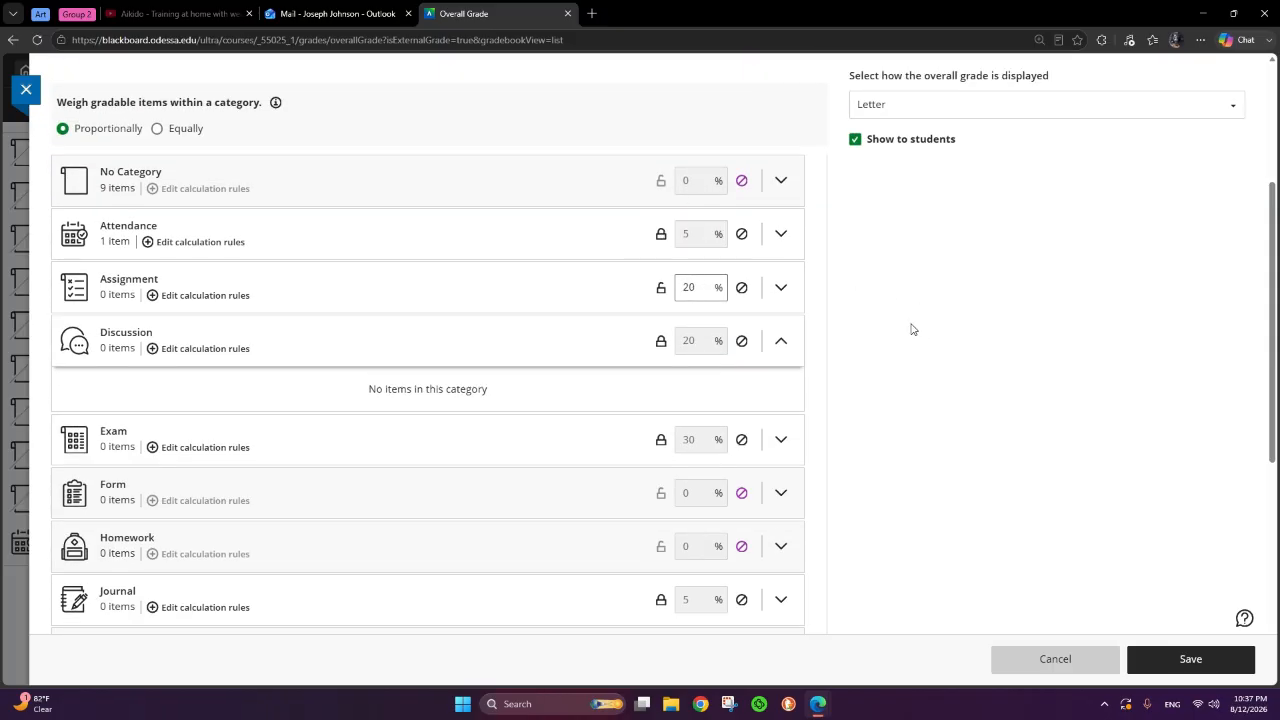
{"action": "left_click", "coordinate": [660, 288]}
Review the category weights and the available display formats for the overall grade.
{"action": "scroll", "coordinate": [760, 415], "scroll_direction": "down", "scroll_amount": 5}
{"action": "scroll", "coordinate": [714, 409], "scroll_direction": "up", "scroll_amount": 2}
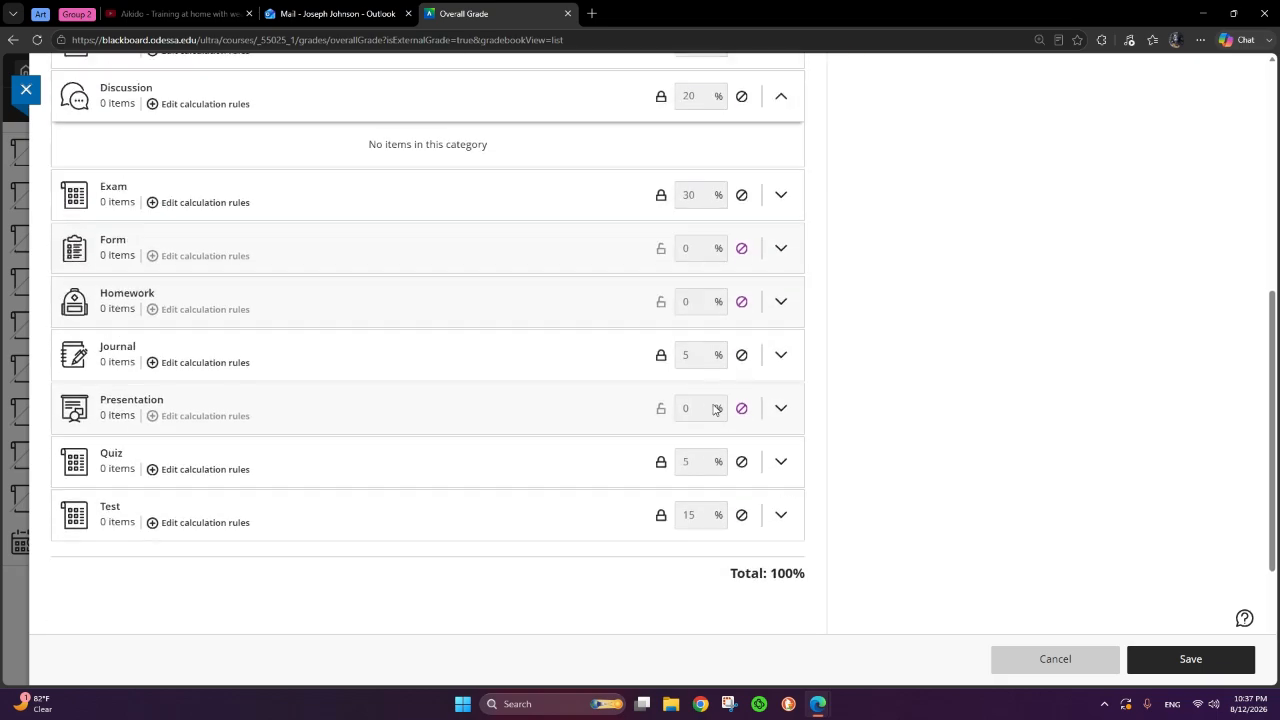
{"action": "scroll", "coordinate": [850, 385], "scroll_direction": "up", "scroll_amount": 4}
{"action": "scroll", "coordinate": [850, 385], "scroll_direction": "up", "scroll_amount": 1}
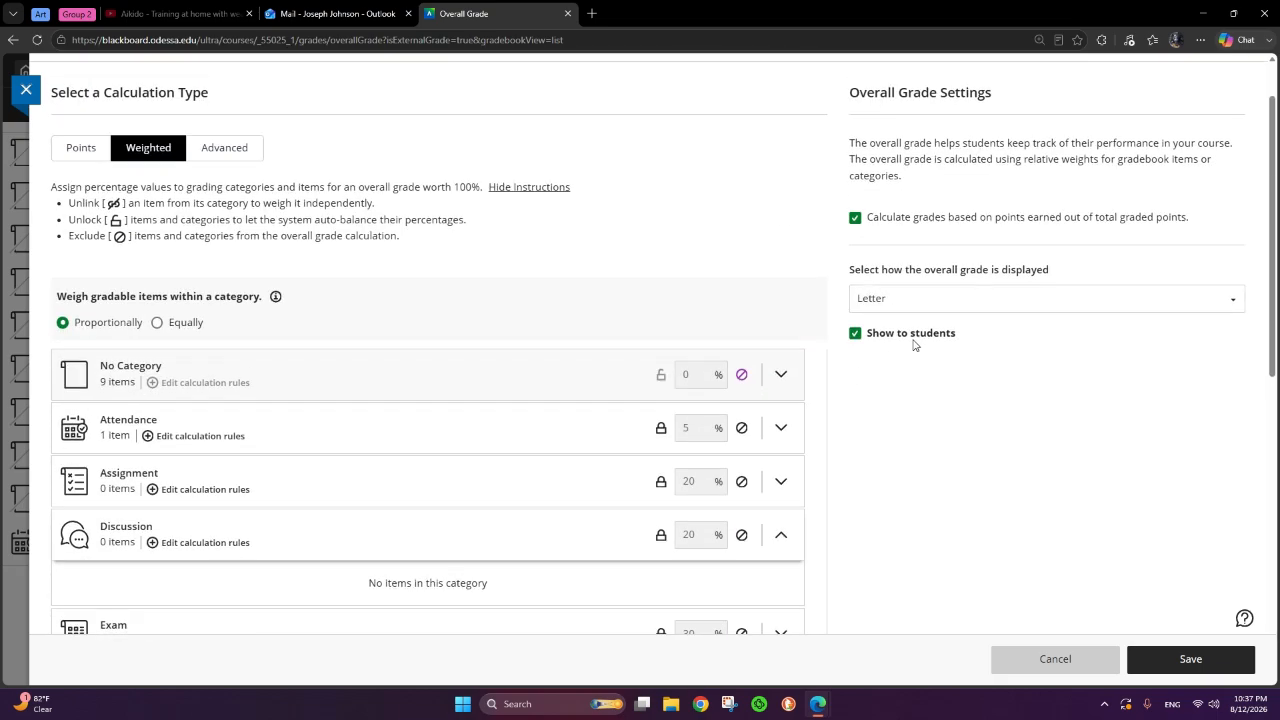
{"action": "left_click", "coordinate": [1022, 299]}
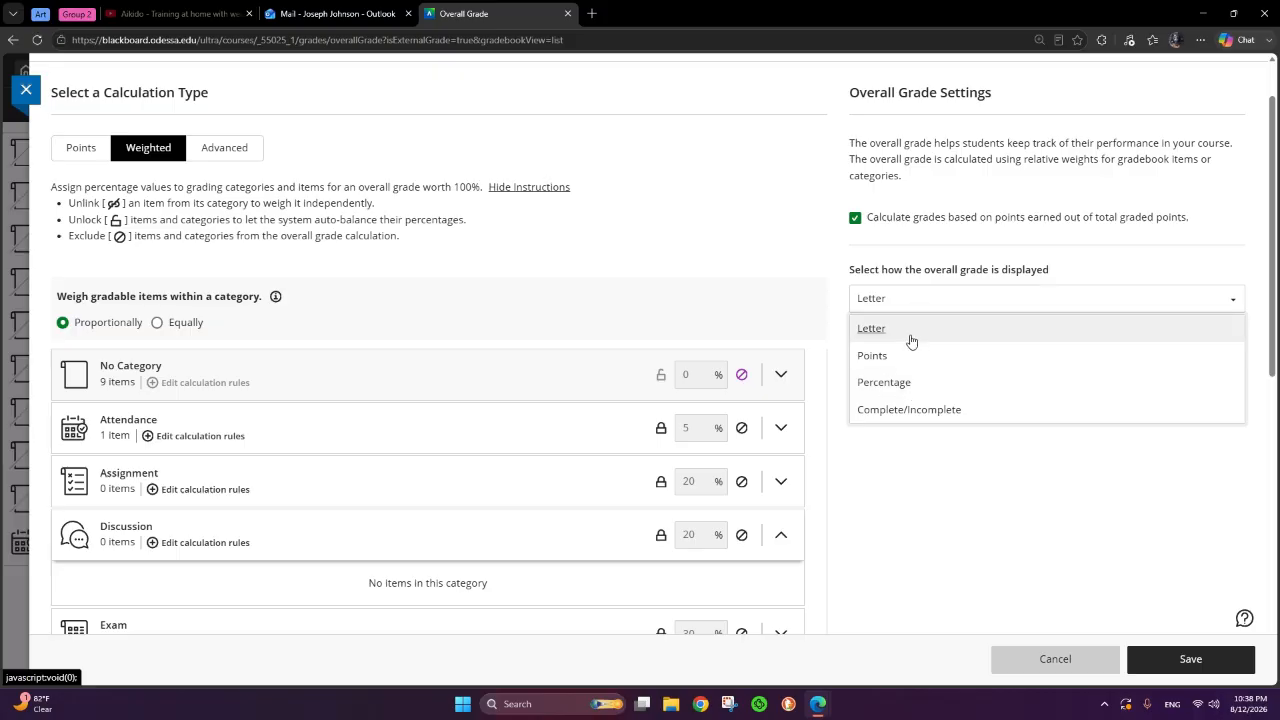
{"action": "left_click", "coordinate": [531, 247]}
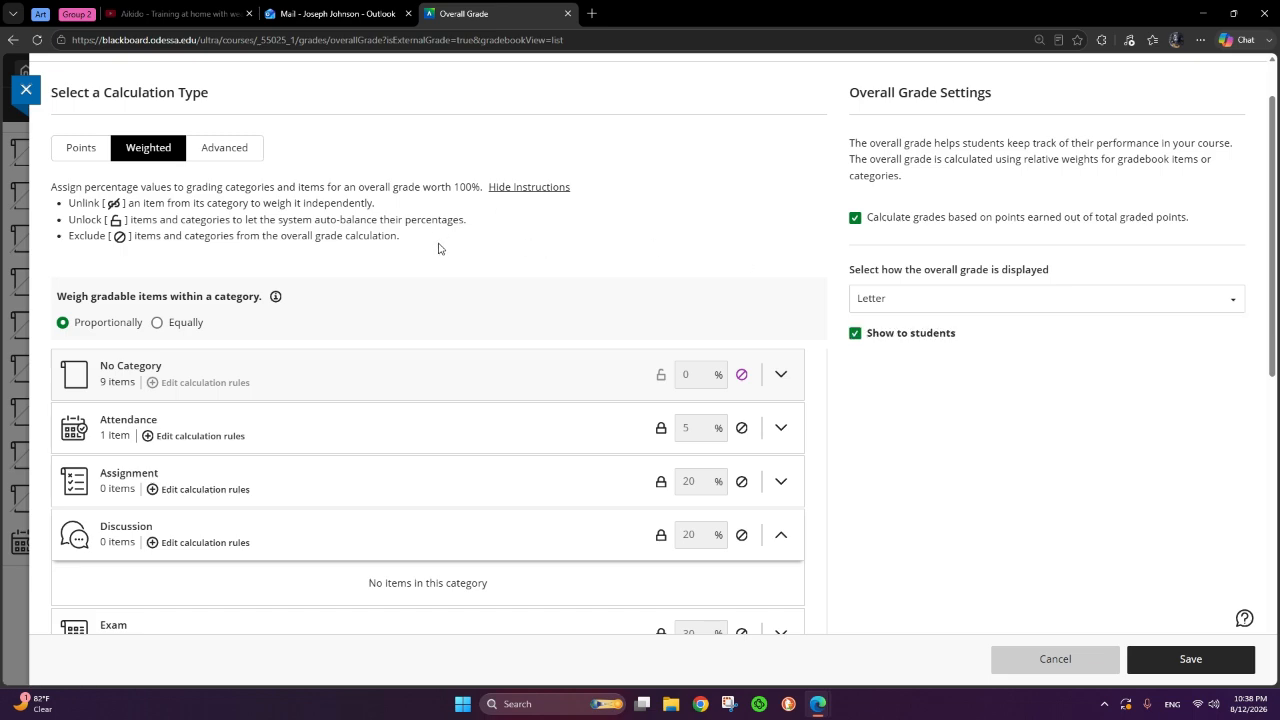
Examine the functions and operators of the Advanced calculation type and leave the overall grade setup without saving.
{"action": "left_click", "coordinate": [86, 155]}
{"action": "left_click", "coordinate": [219, 152]}
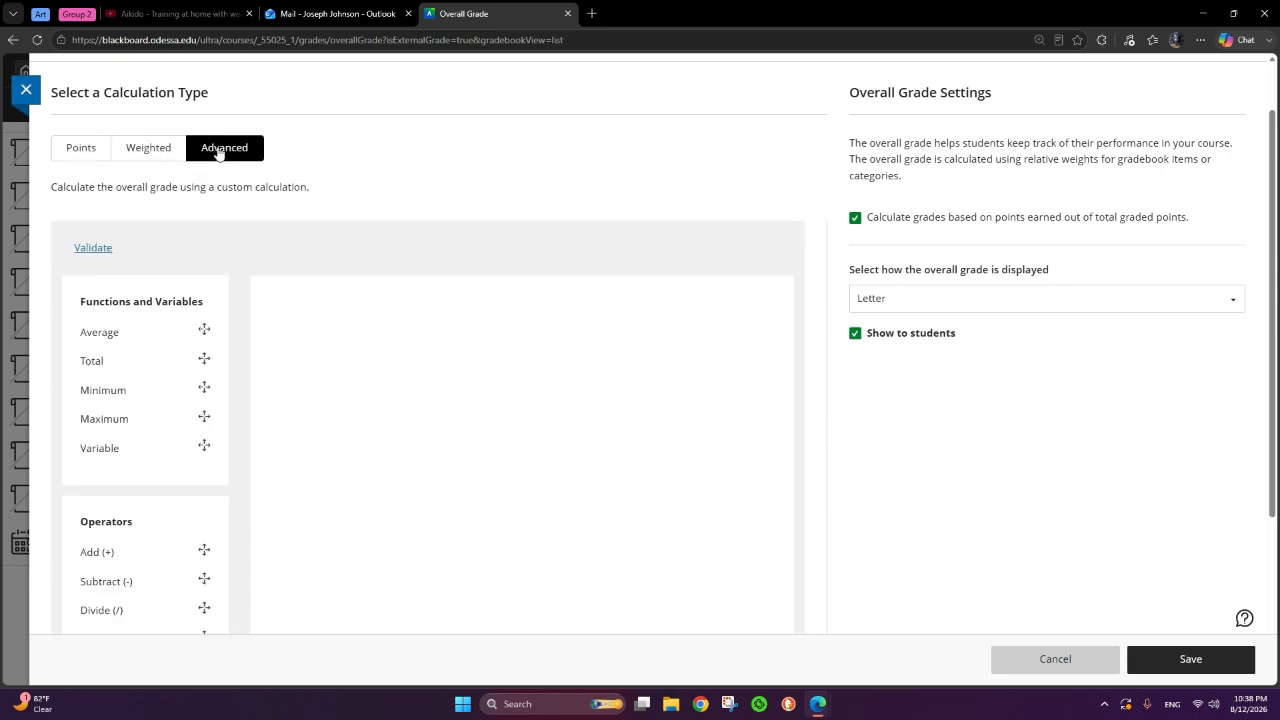
{"action": "scroll", "coordinate": [197, 314], "scroll_direction": "down", "scroll_amount": 3}
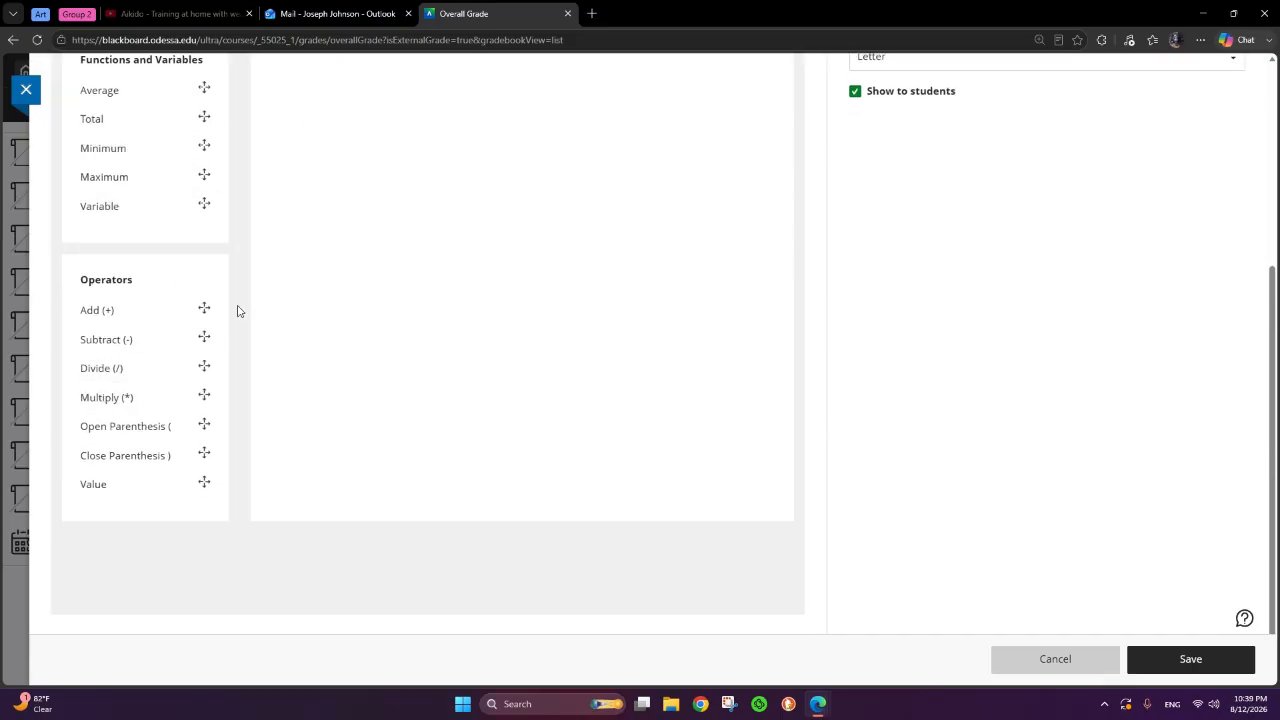
{"action": "scroll", "coordinate": [245, 312], "scroll_direction": "up", "scroll_amount": 2}
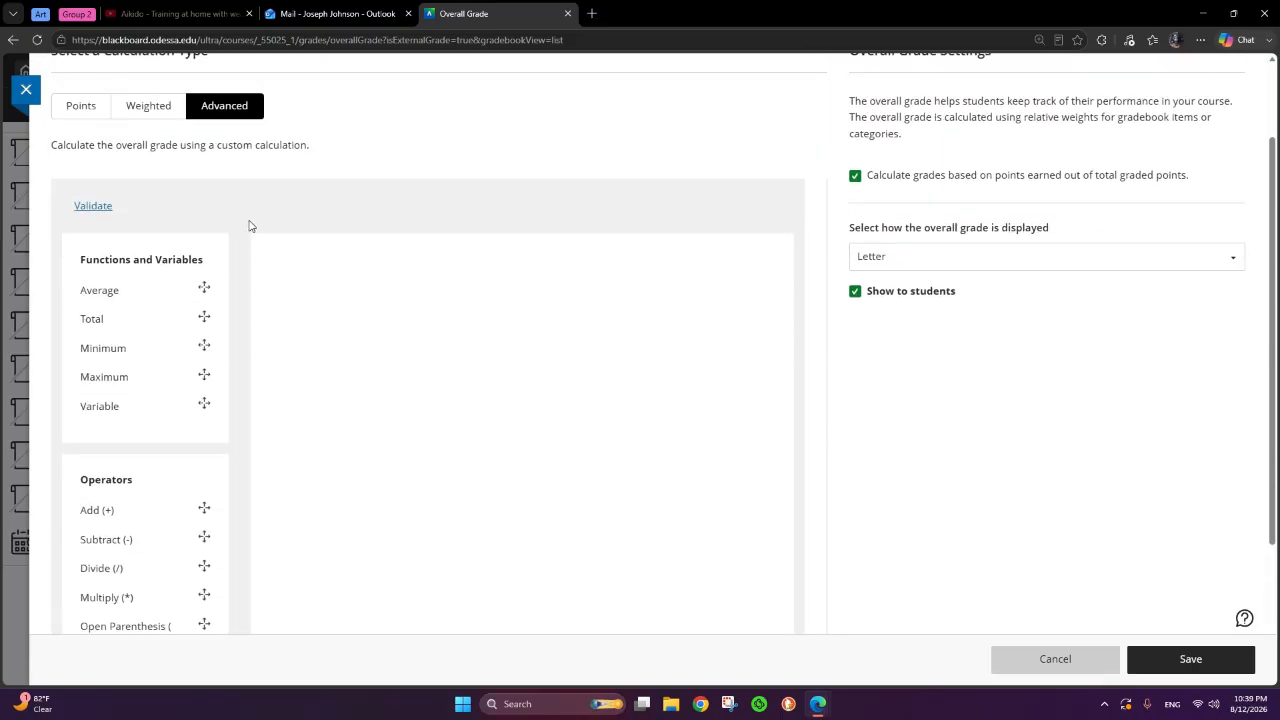
{"action": "left_click", "coordinate": [1038, 667]}
{"action": "left_click", "coordinate": [763, 246]}
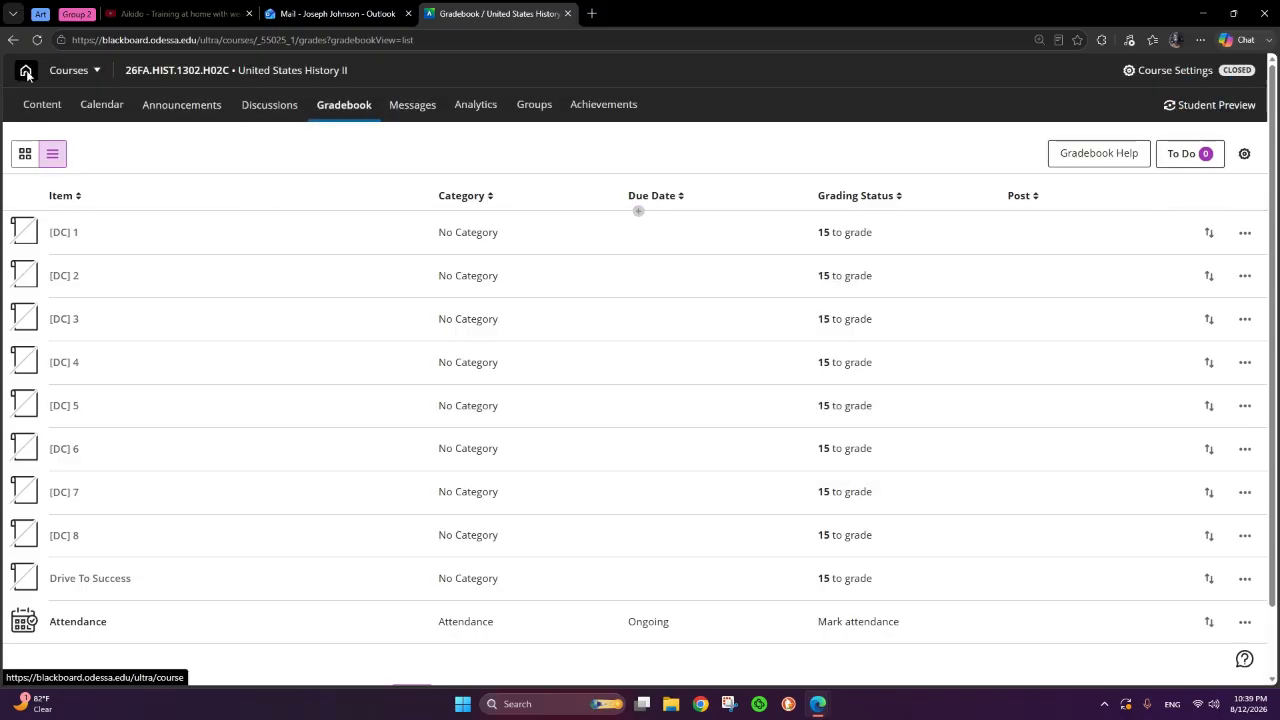
Open the gradebook of the United States History II course 26FA.HIST.1302.W01C.
{"action": "left_click", "coordinate": [25, 70]}
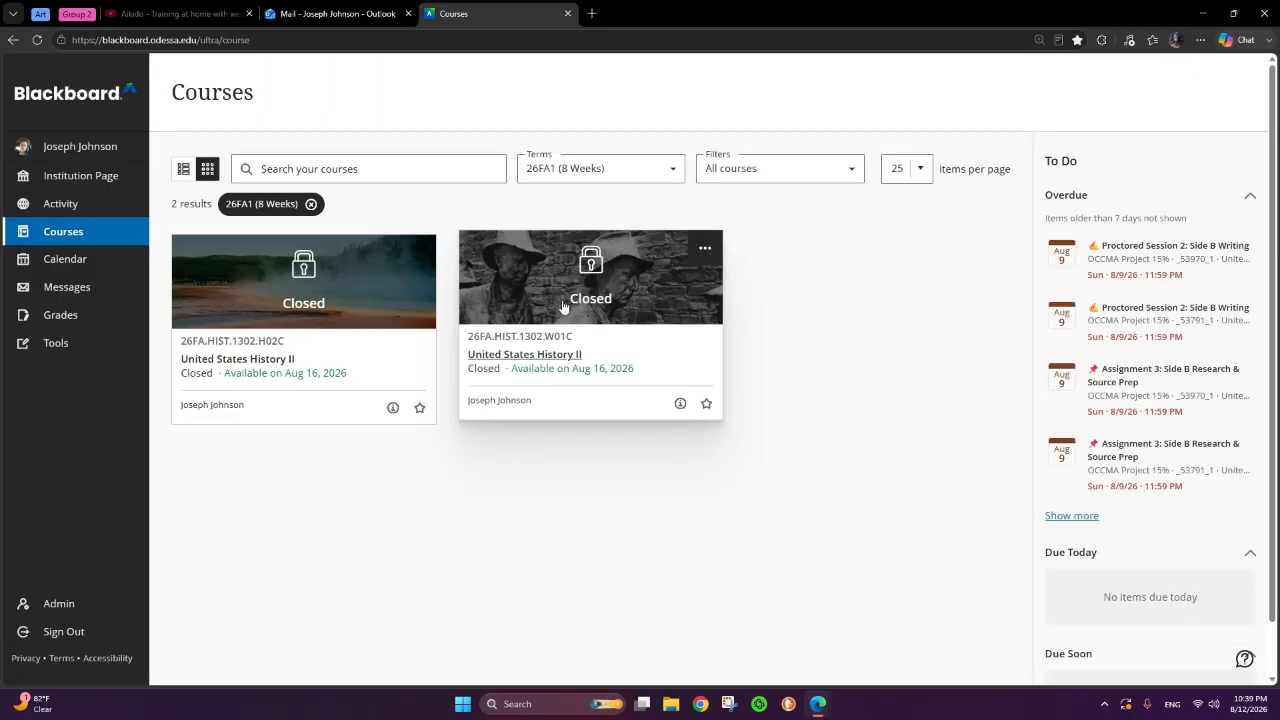
{"action": "left_click", "coordinate": [563, 307]}
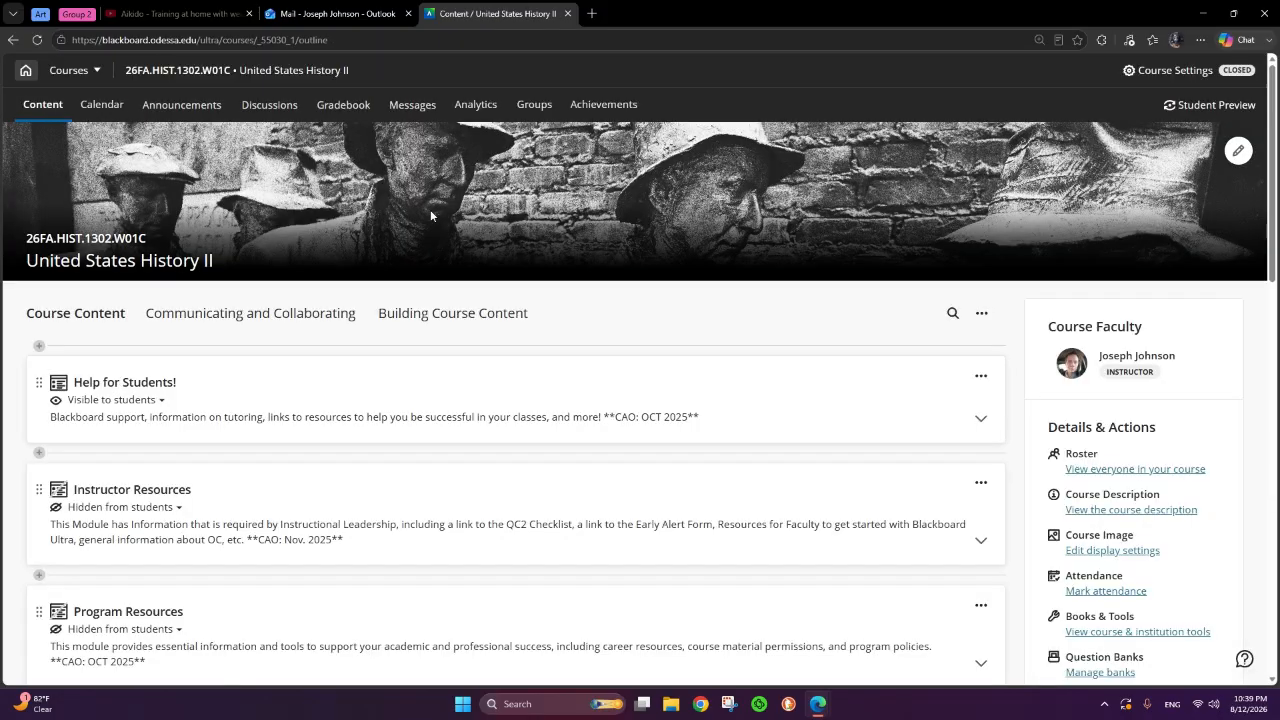
{"action": "left_click", "coordinate": [331, 110]}
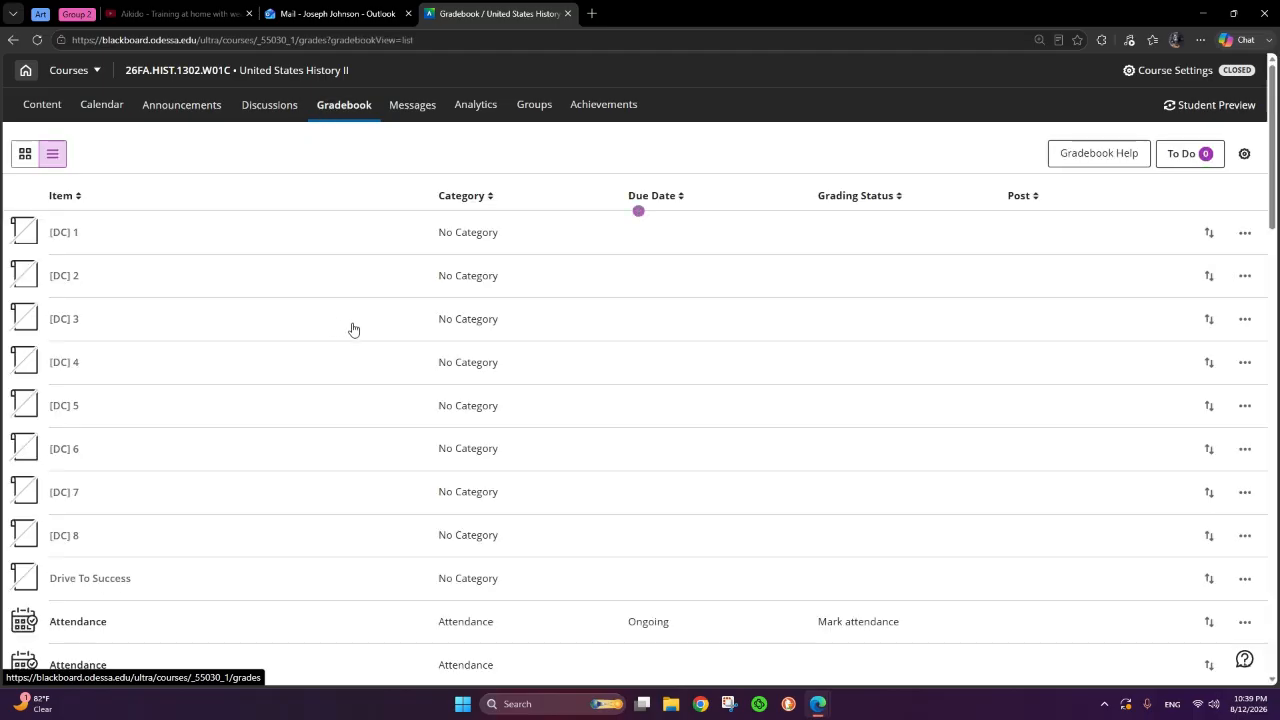
Sort the gradebook items by due date, latest first, and look through the list to its end.
{"action": "scroll", "coordinate": [338, 317], "scroll_direction": "down", "scroll_amount": 3}
{"action": "scroll", "coordinate": [300, 310], "scroll_direction": "down", "scroll_amount": 2}
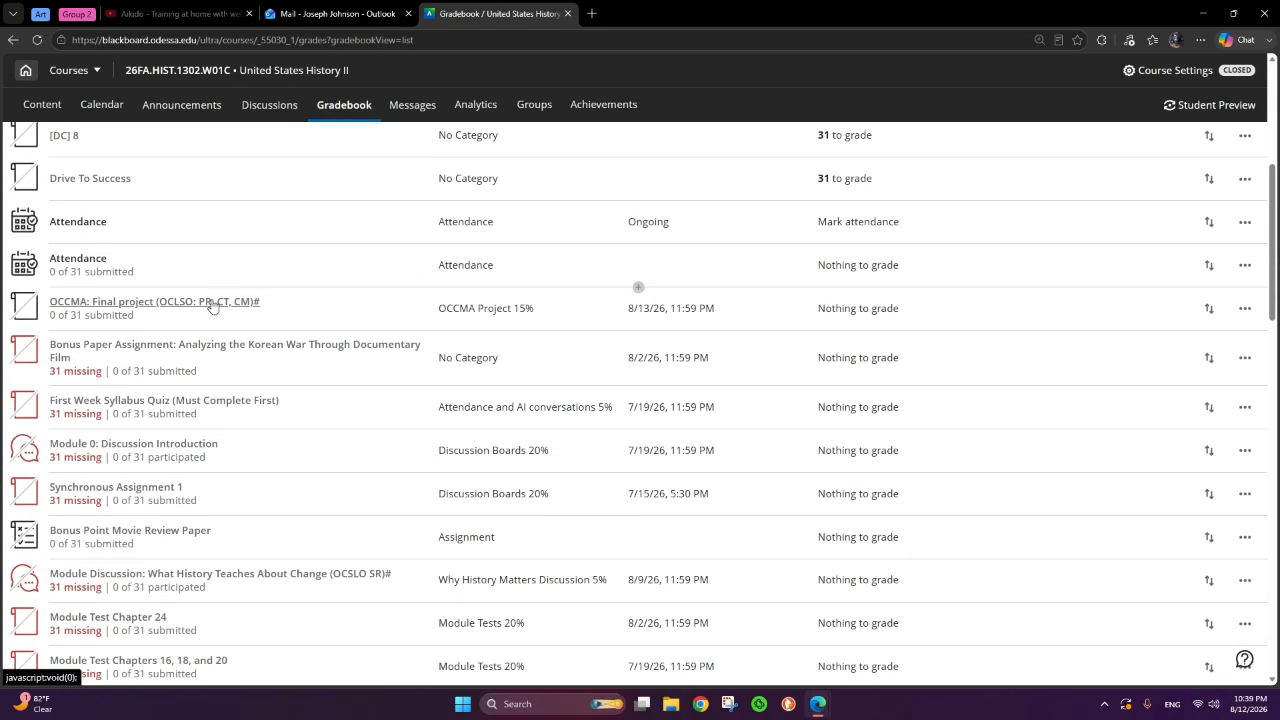
{"action": "scroll", "coordinate": [214, 300], "scroll_direction": "up", "scroll_amount": 5}
{"action": "left_click", "coordinate": [672, 195]}
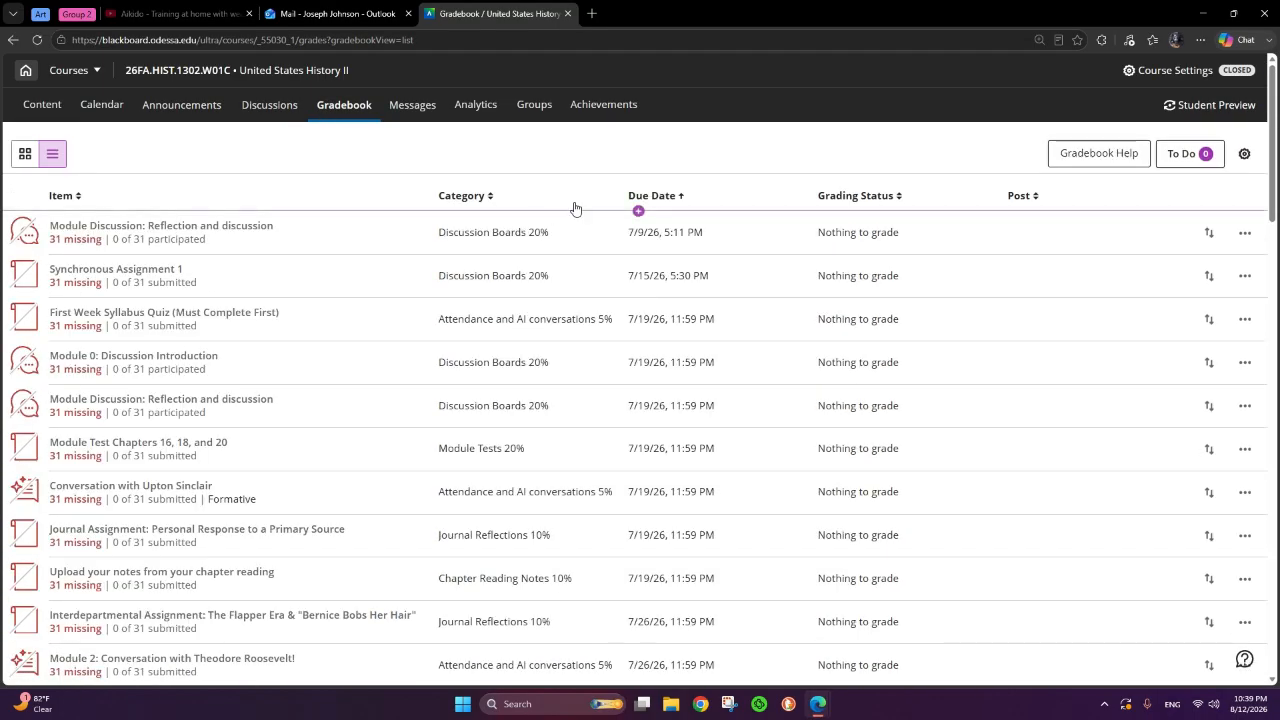
{"action": "left_click", "coordinate": [650, 195]}
{"action": "scroll", "coordinate": [424, 309], "scroll_direction": "down", "scroll_amount": 10}
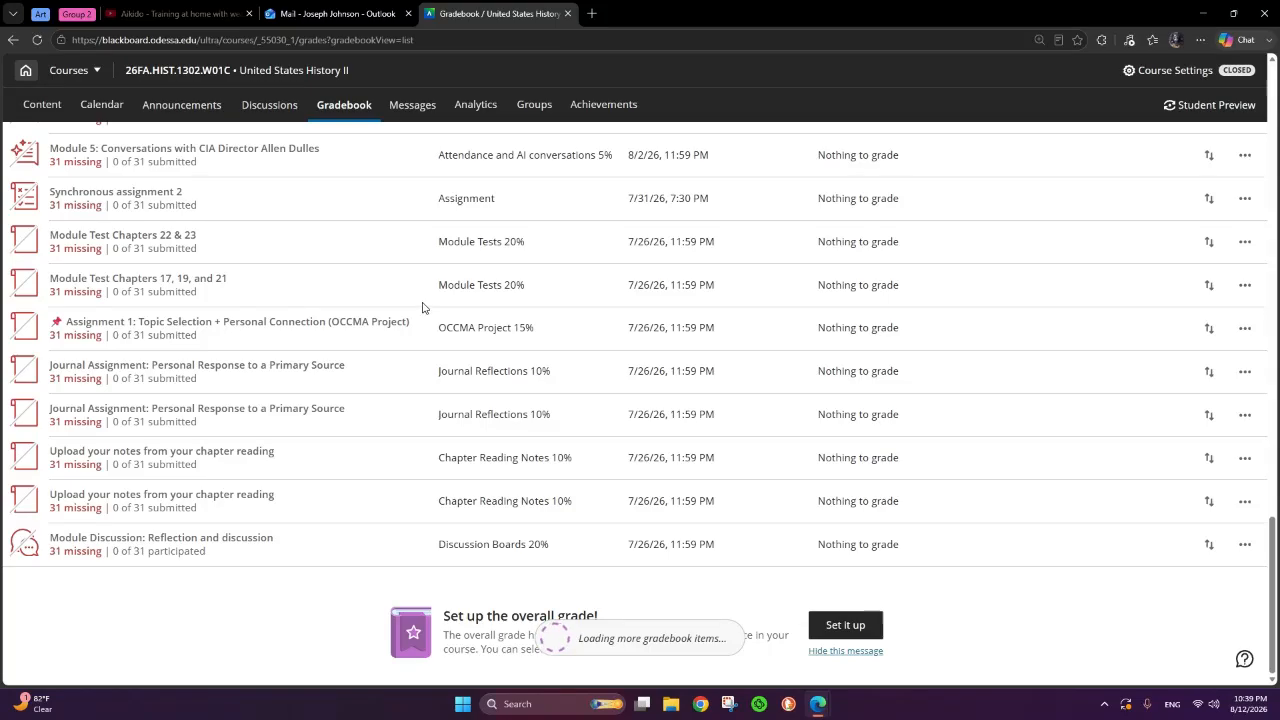
{"action": "scroll", "coordinate": [731, 515], "scroll_direction": "down", "scroll_amount": 3}
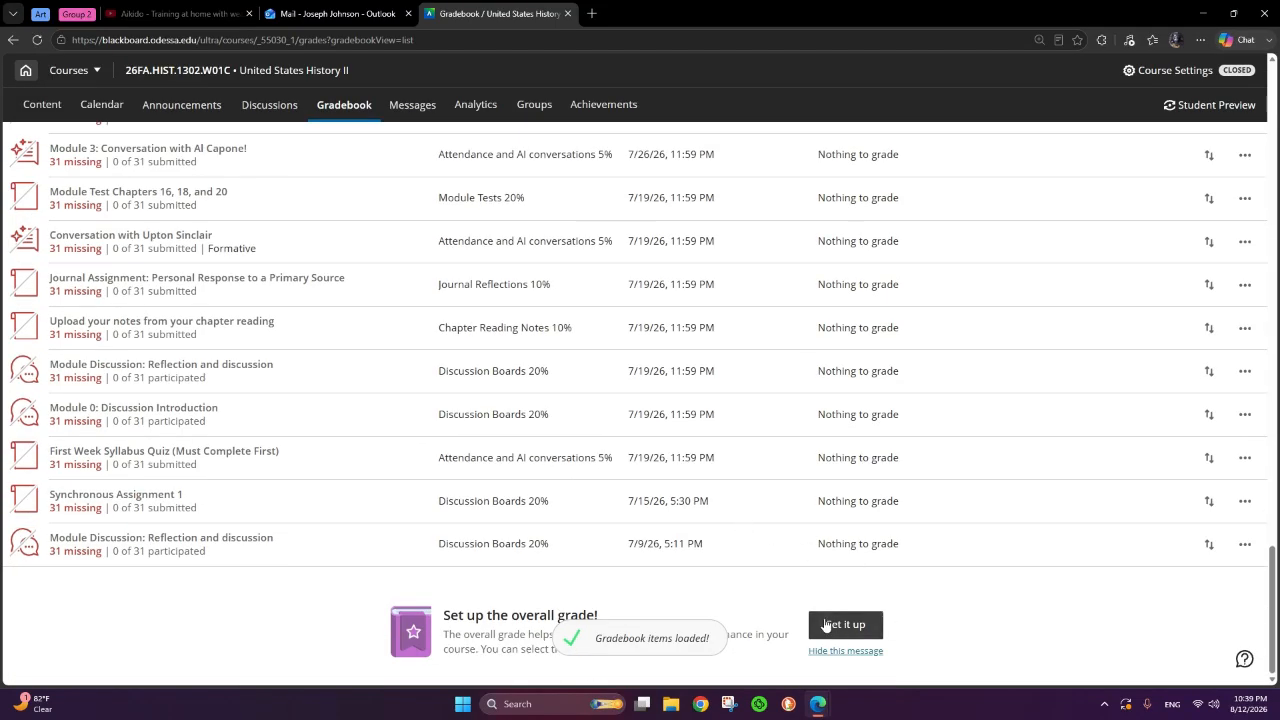
Open the settings of the Conversation with Upton Sinclair assessment and examine its available grade categories.
{"action": "left_click", "coordinate": [165, 241]}
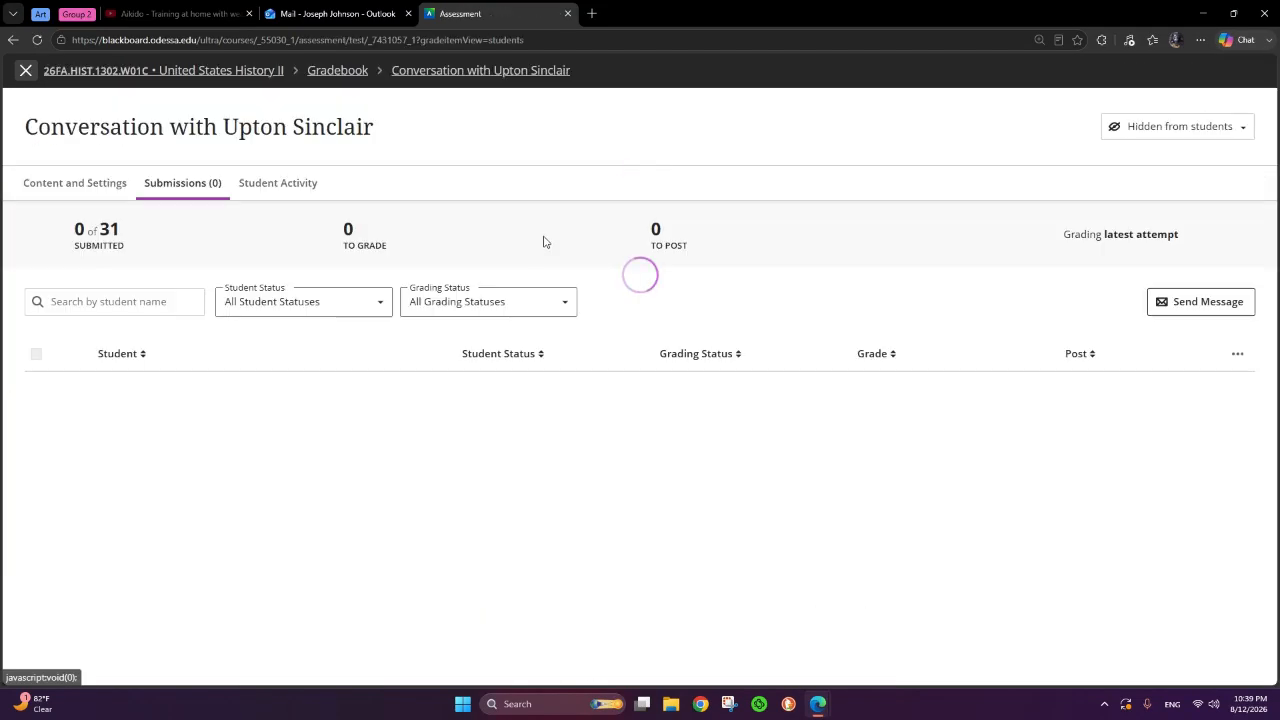
{"action": "left_click", "coordinate": [90, 184]}
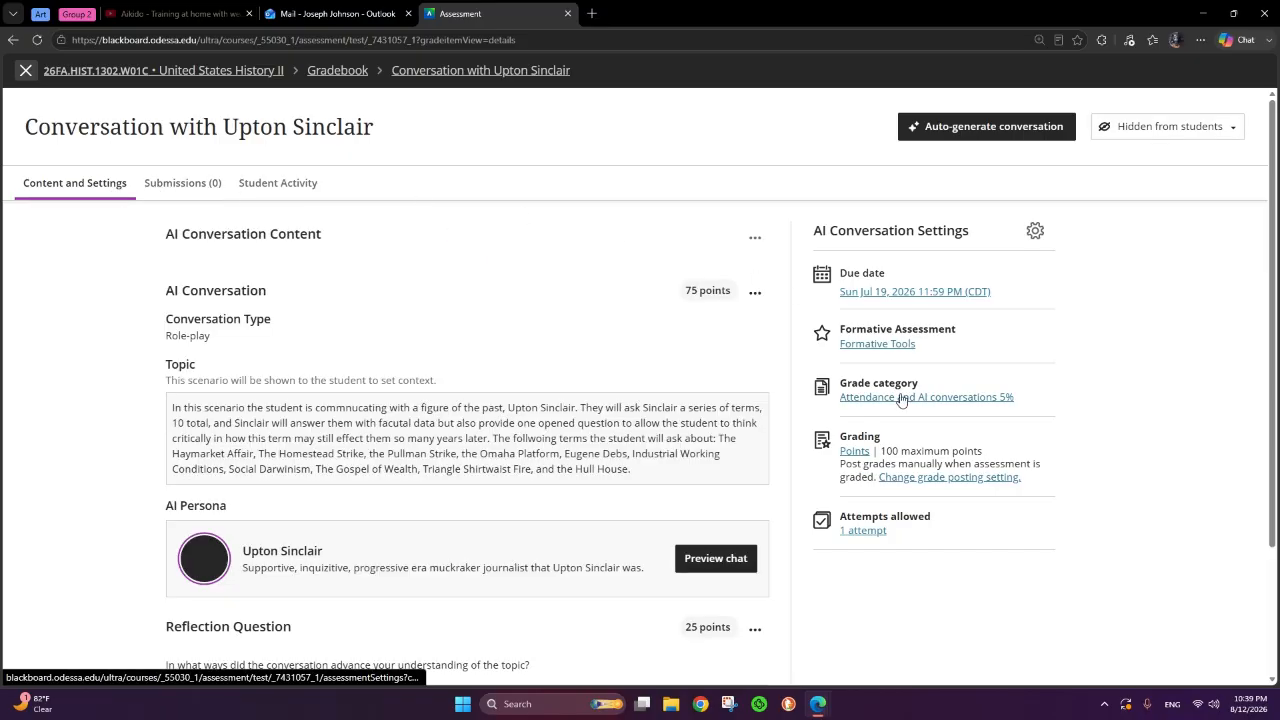
{"action": "left_click", "coordinate": [900, 398]}
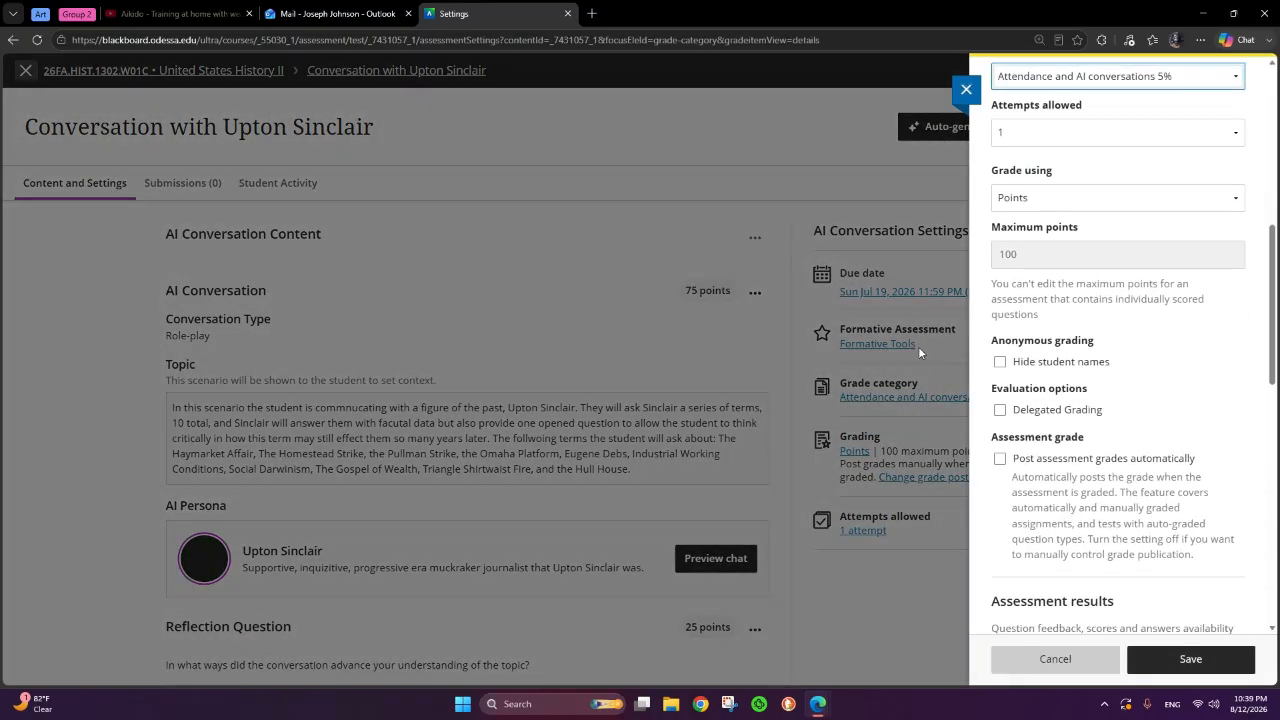
{"action": "scroll", "coordinate": [1250, 361], "scroll_direction": "up", "scroll_amount": 3}
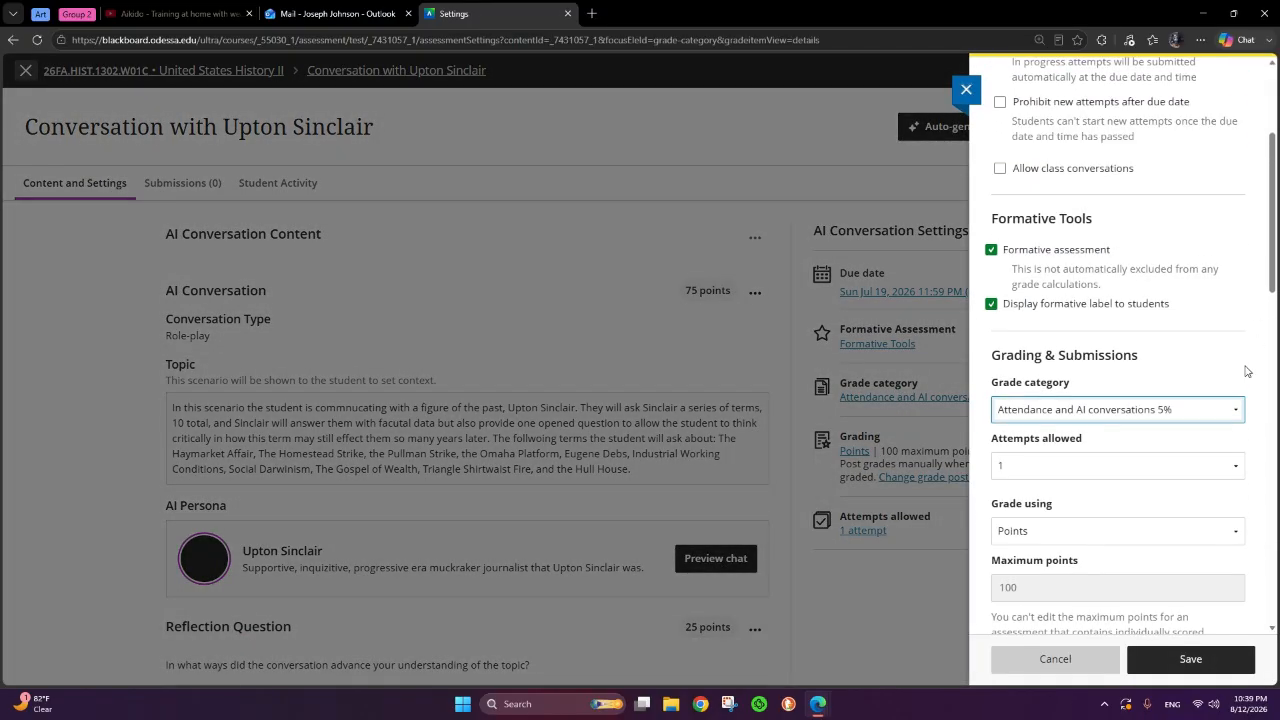
{"action": "left_click", "coordinate": [1195, 413]}
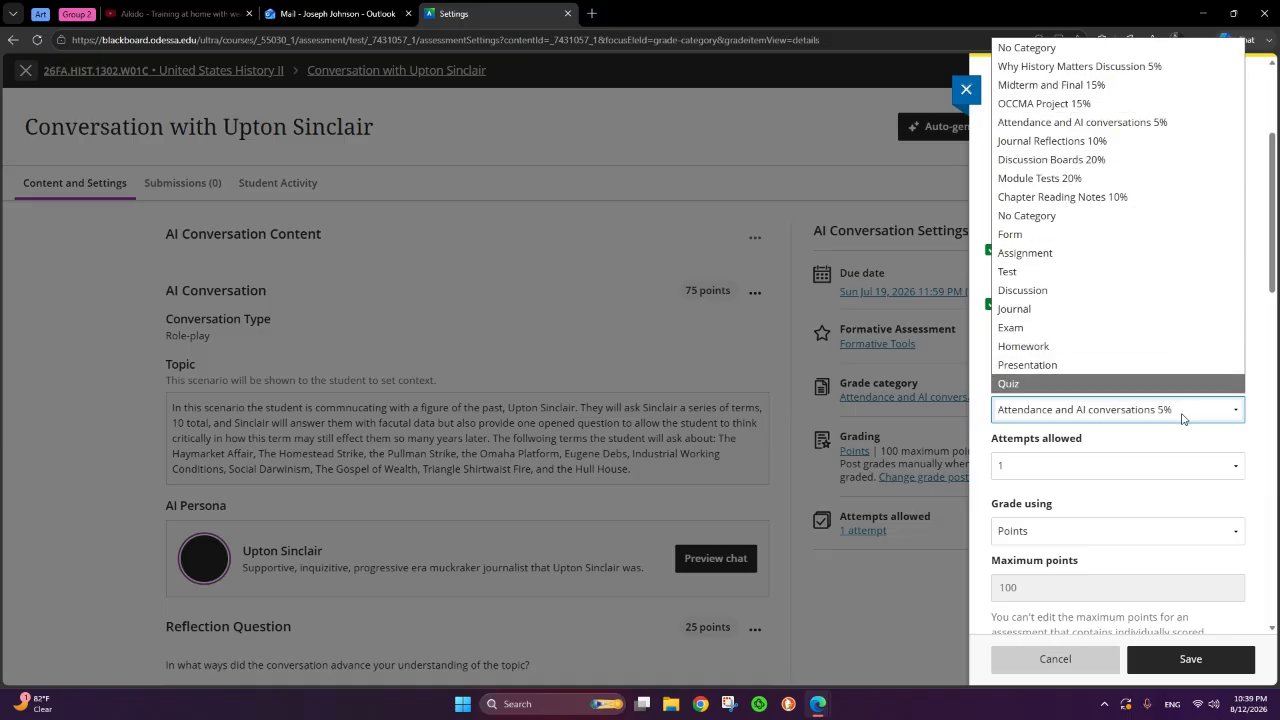
{"action": "left_click", "coordinate": [965, 90]}
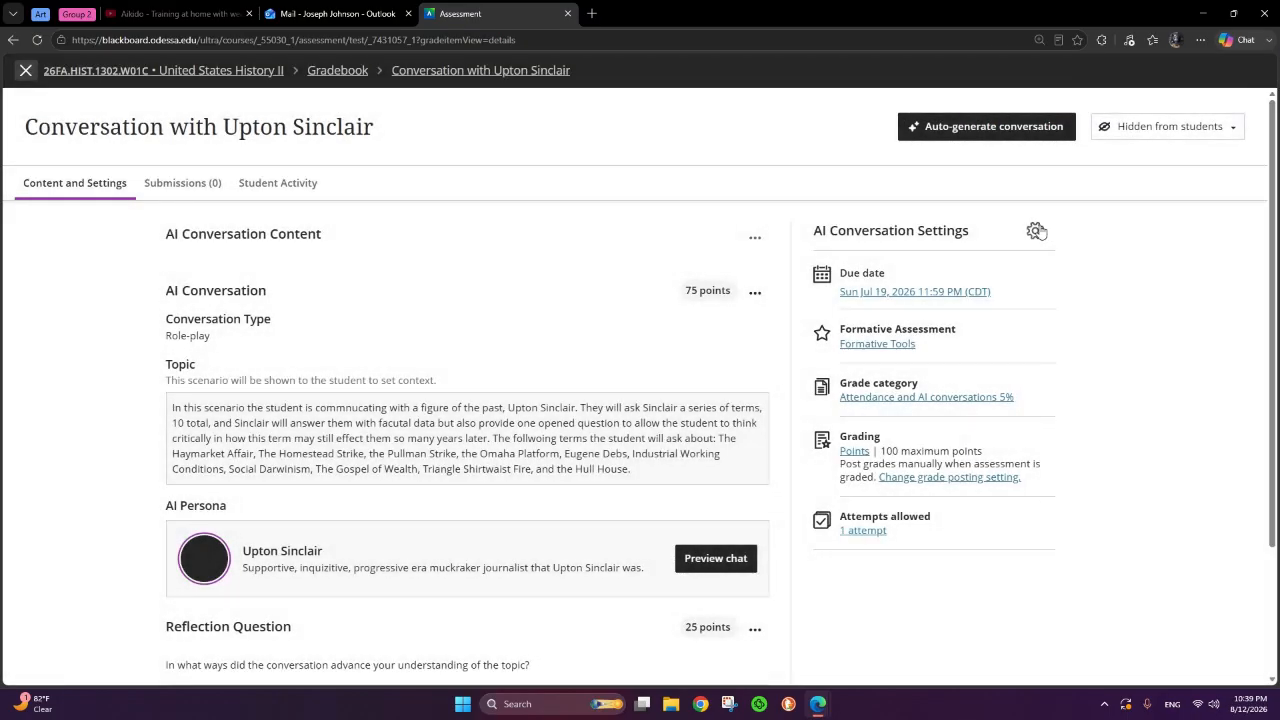
{"action": "left_click", "coordinate": [982, 400]}
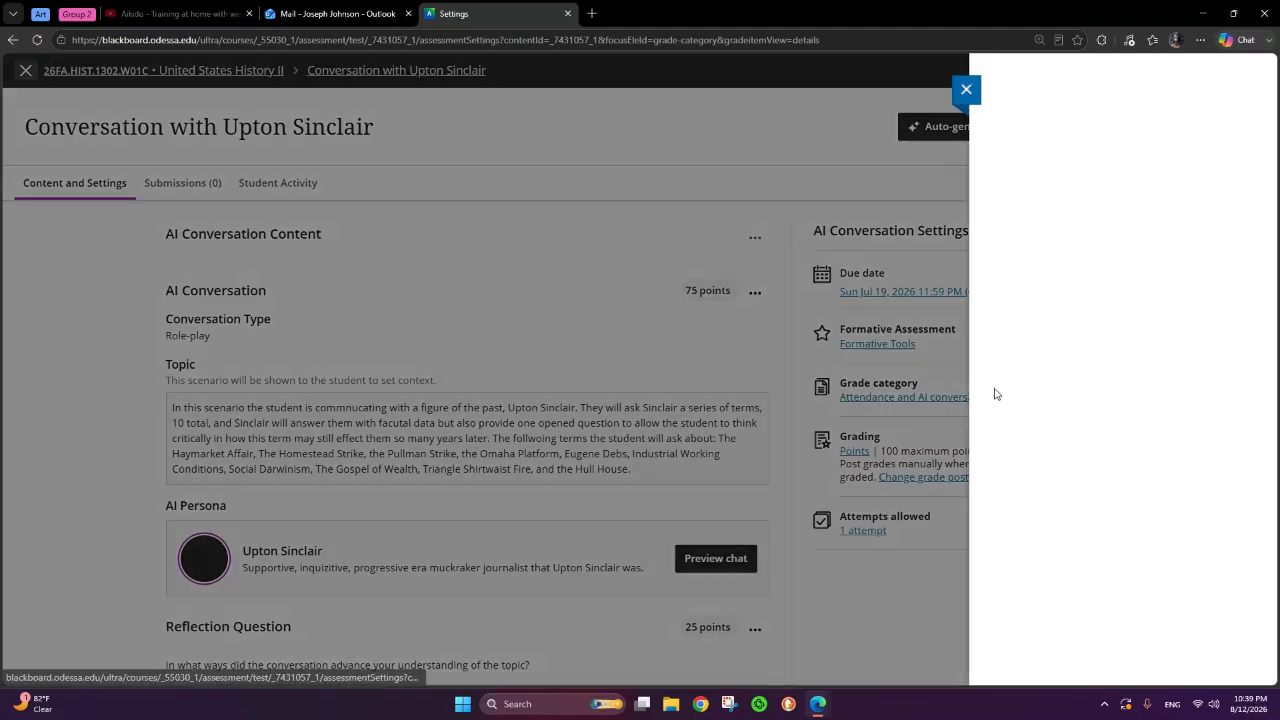
{"action": "left_click", "coordinate": [1161, 80]}
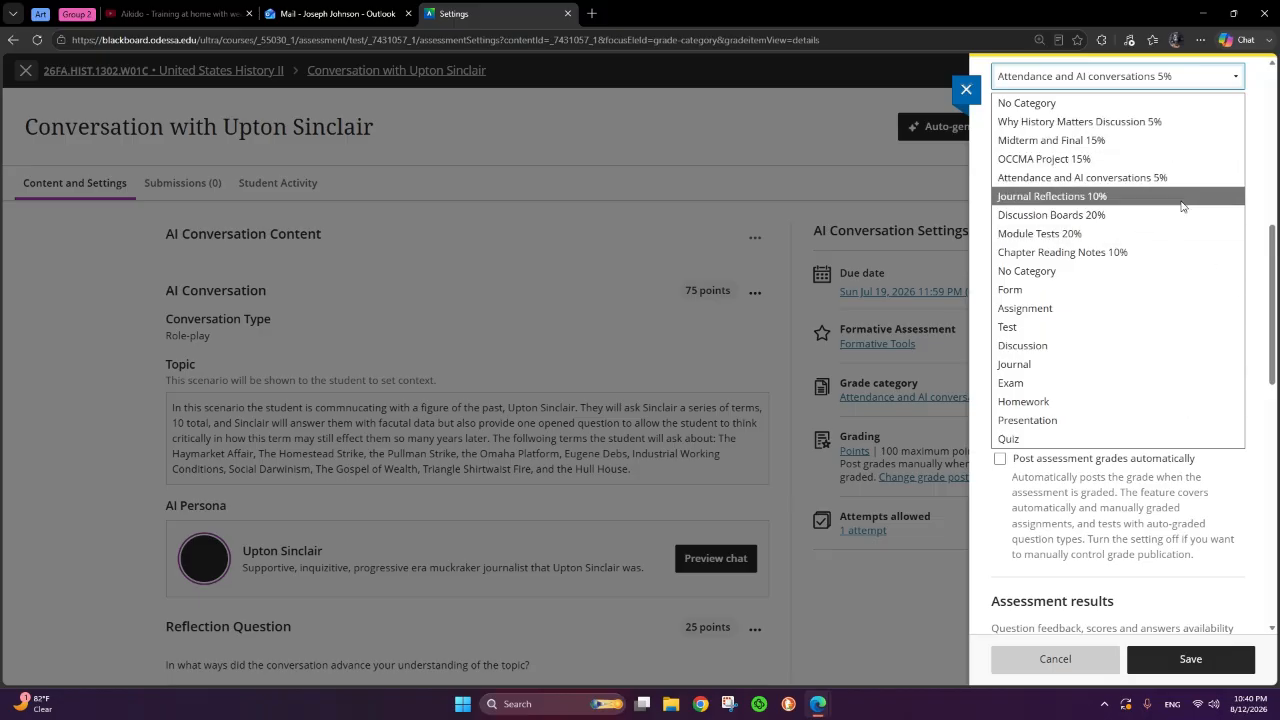
{"action": "left_click", "coordinate": [1145, 80]}
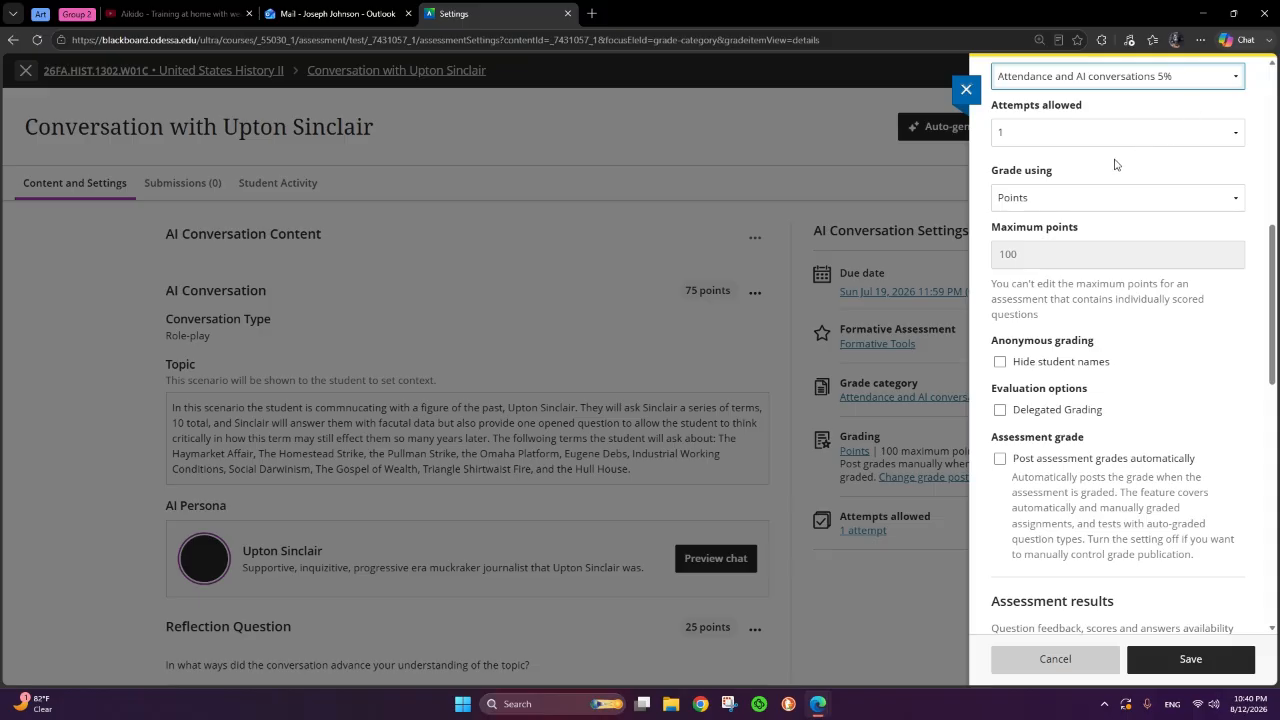
Try grading the AI conversation by Letter and set its grading back to Points.
{"action": "left_click", "coordinate": [1172, 200]}
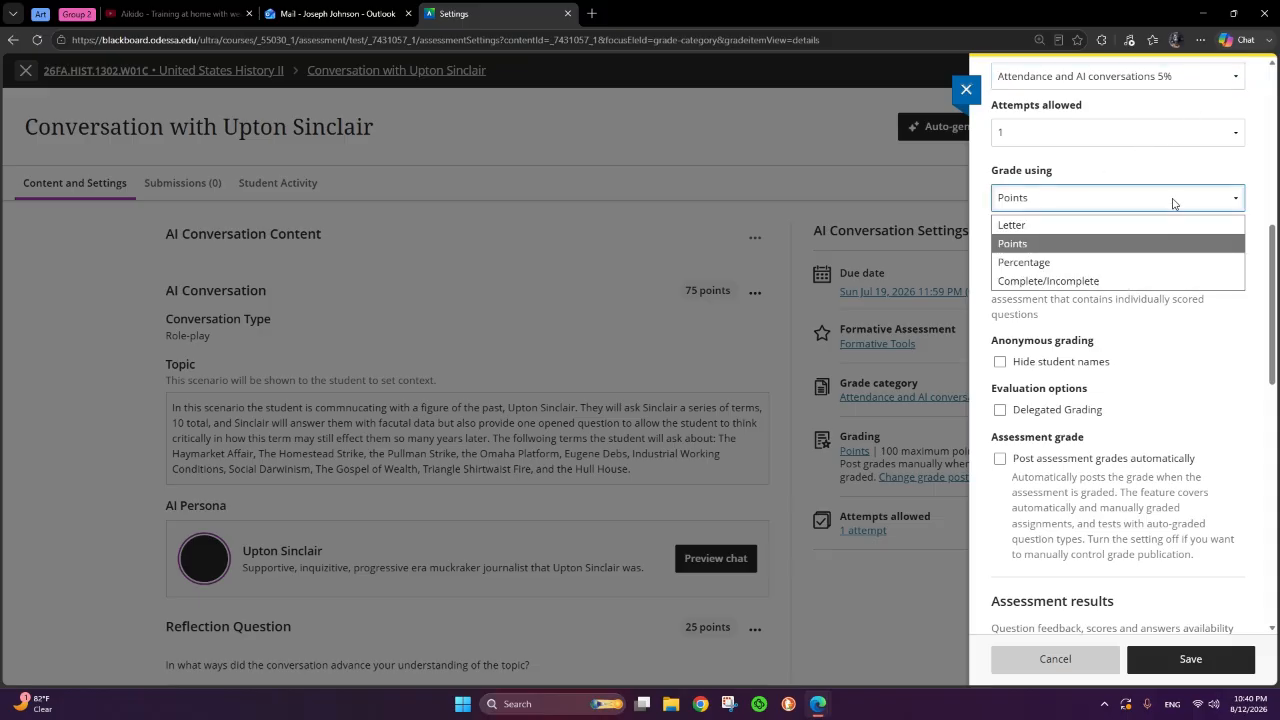
{"action": "left_click", "coordinate": [1170, 225]}
{"action": "left_click", "coordinate": [1178, 200]}
{"action": "left_click", "coordinate": [1170, 245]}
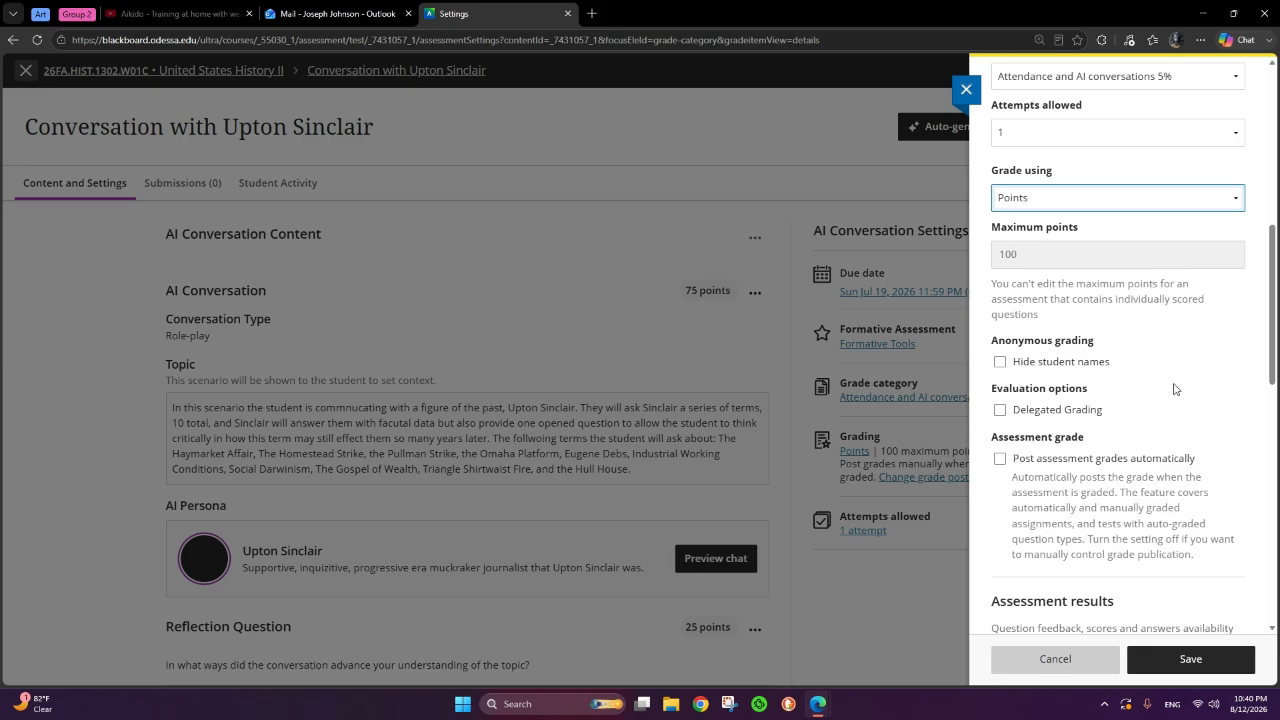
Review the AI conversation's assessment results, security, time limit, goals and standards, grading and due date settings.
{"action": "scroll", "coordinate": [1175, 389], "scroll_direction": "down", "scroll_amount": 5}
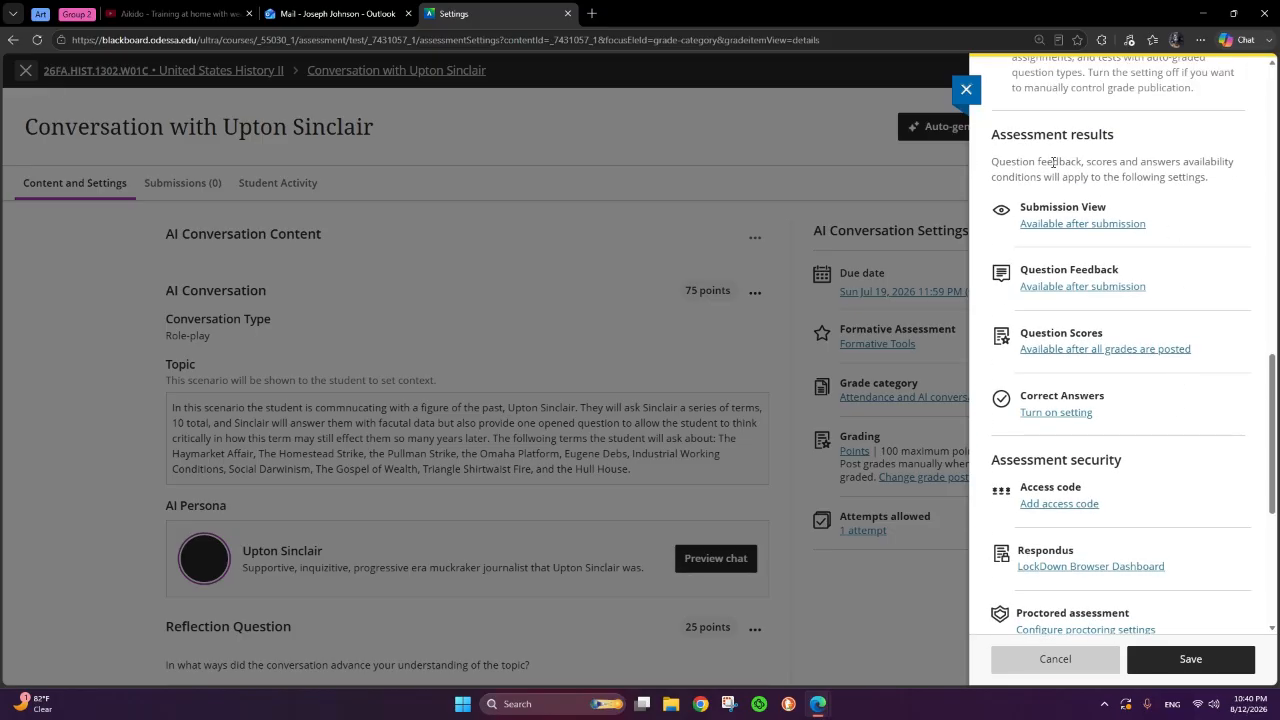
{"action": "scroll", "coordinate": [1092, 400], "scroll_direction": "down", "scroll_amount": 3}
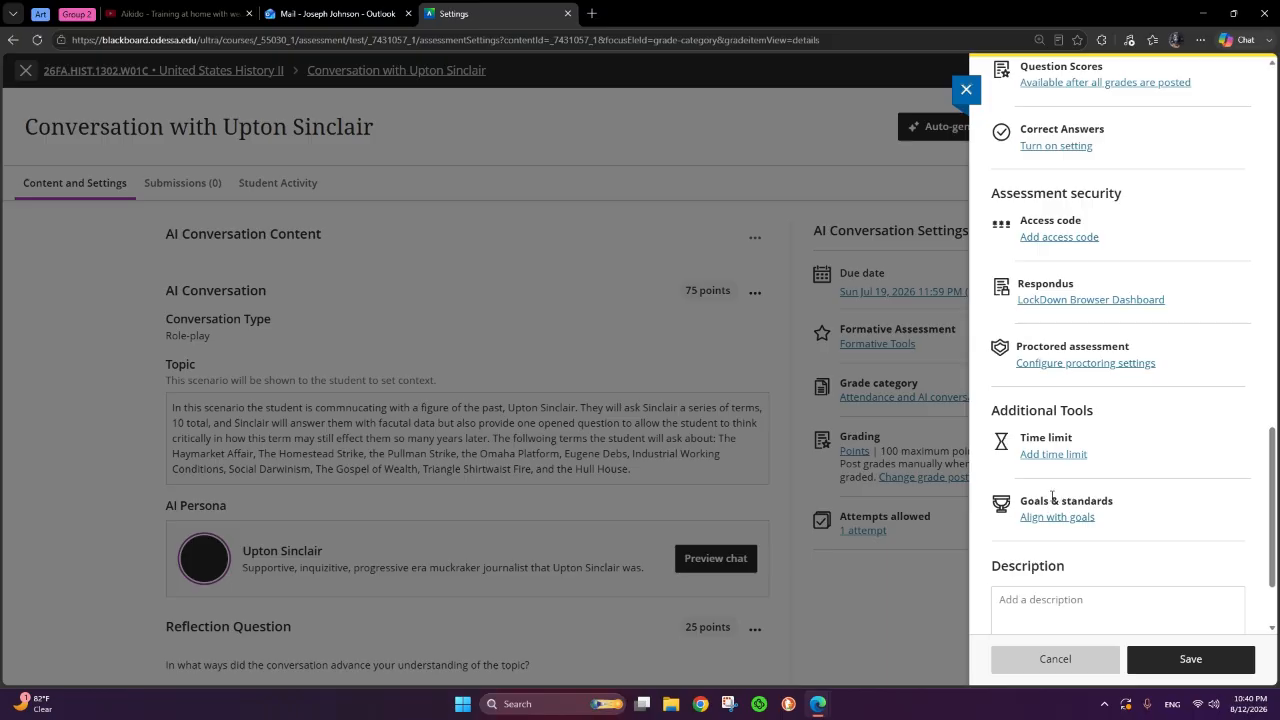
{"action": "left_click_drag", "start_coordinate": [1018, 501], "coordinate": [1125, 529]}
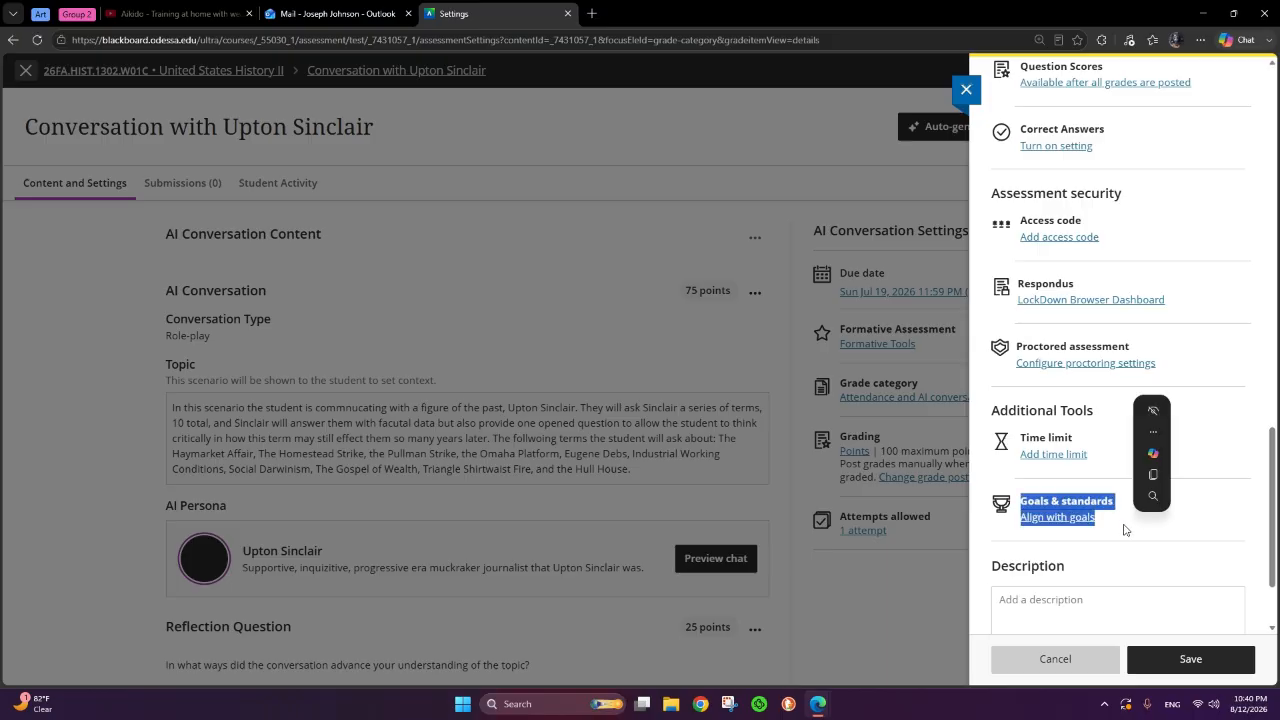
{"action": "left_click", "coordinate": [1060, 440]}
{"action": "scroll", "coordinate": [1090, 321], "scroll_direction": "up", "scroll_amount": 3}
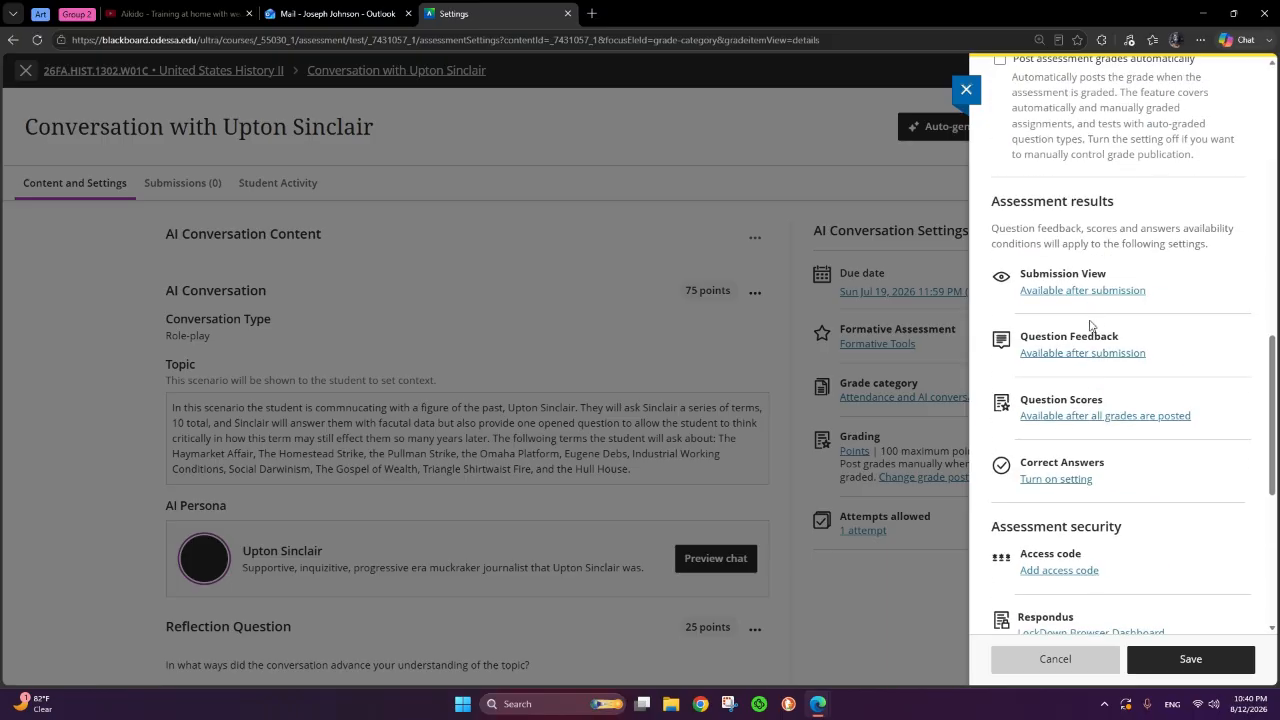
{"action": "scroll", "coordinate": [1125, 400], "scroll_direction": "up", "scroll_amount": 5}
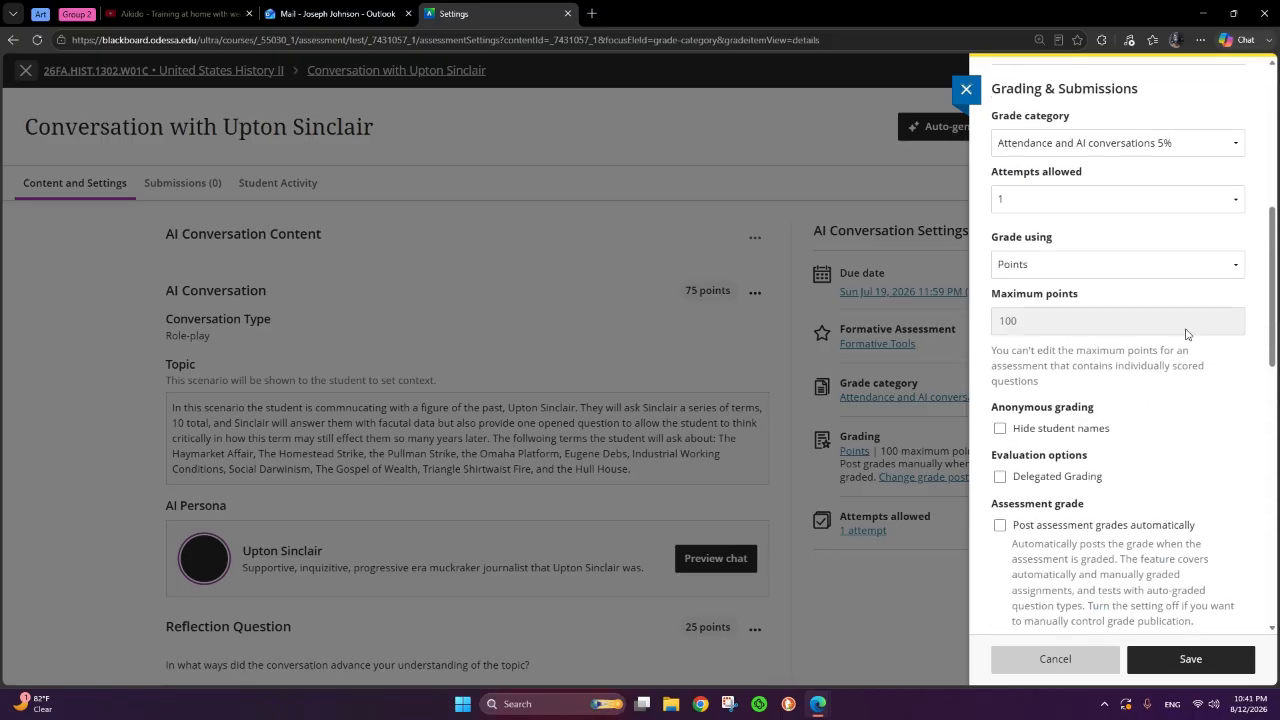
{"action": "scroll", "coordinate": [1029, 439], "scroll_direction": "up", "scroll_amount": 5}
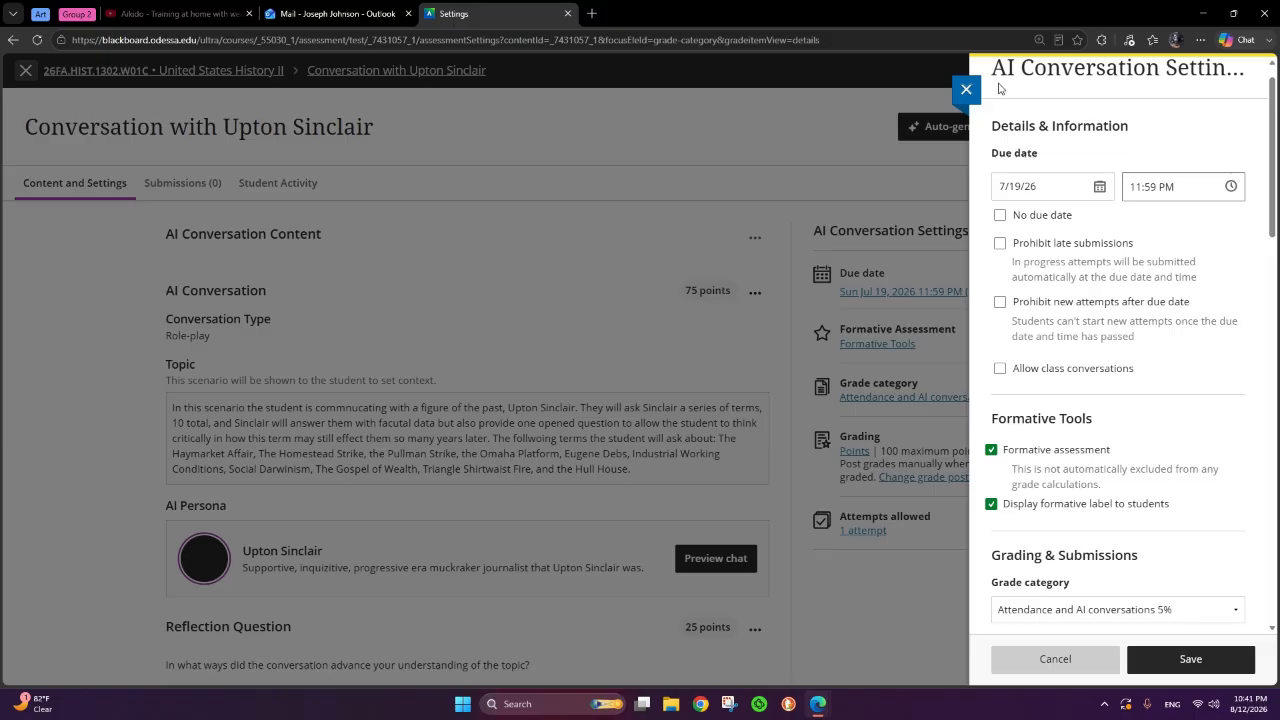
Close the AI conversation's settings without saving, leave the assessment and return to the Courses page.
{"action": "left_click", "coordinate": [966, 89]}
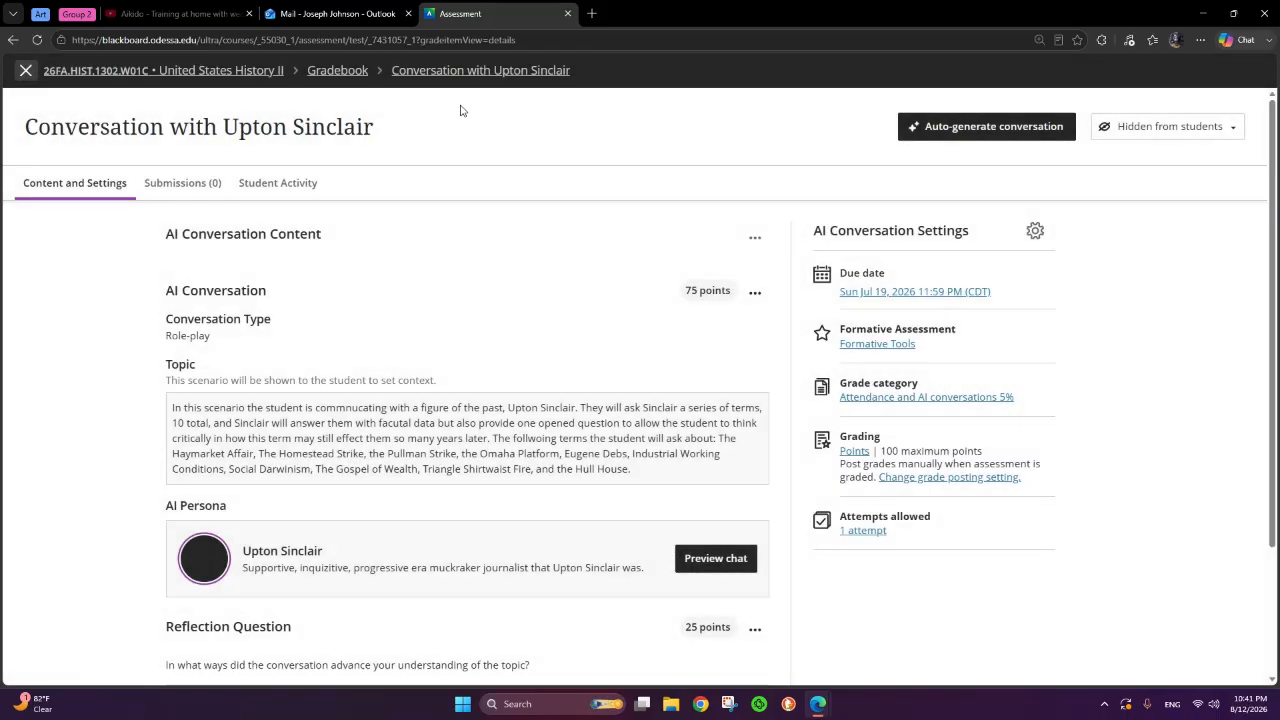
{"action": "left_click", "coordinate": [26, 70]}
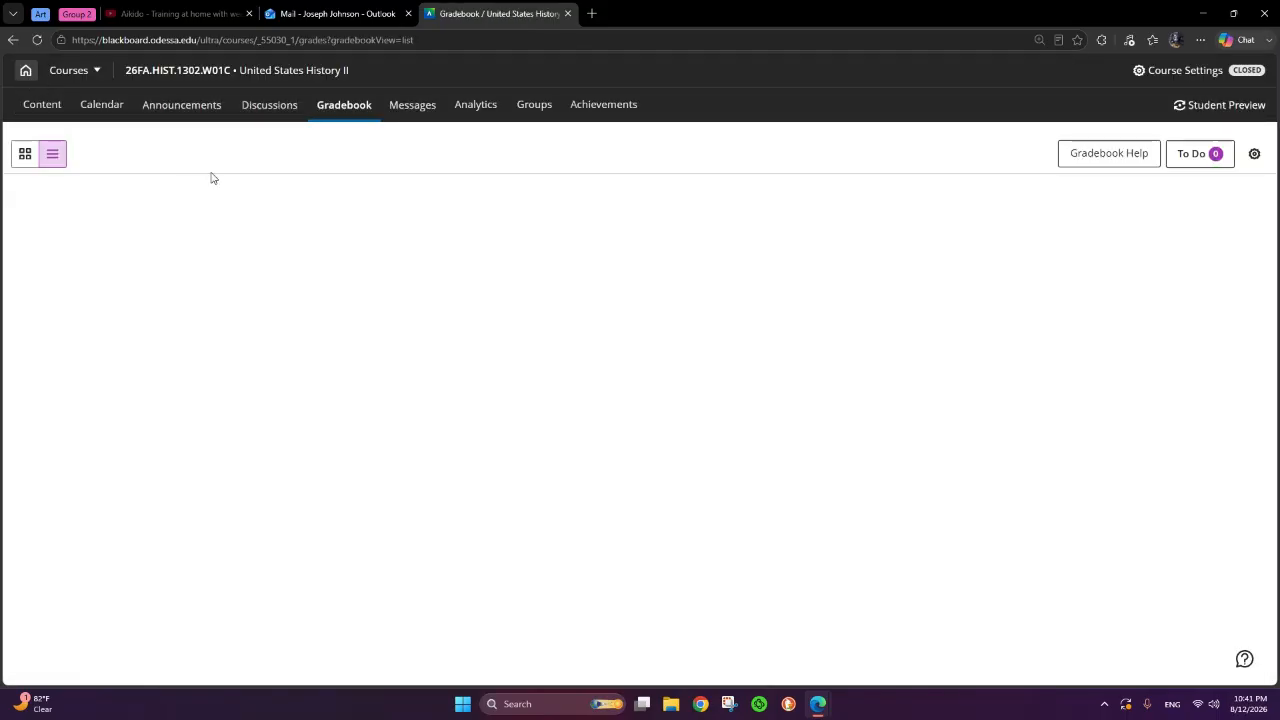
{"action": "left_click", "coordinate": [27, 72]}
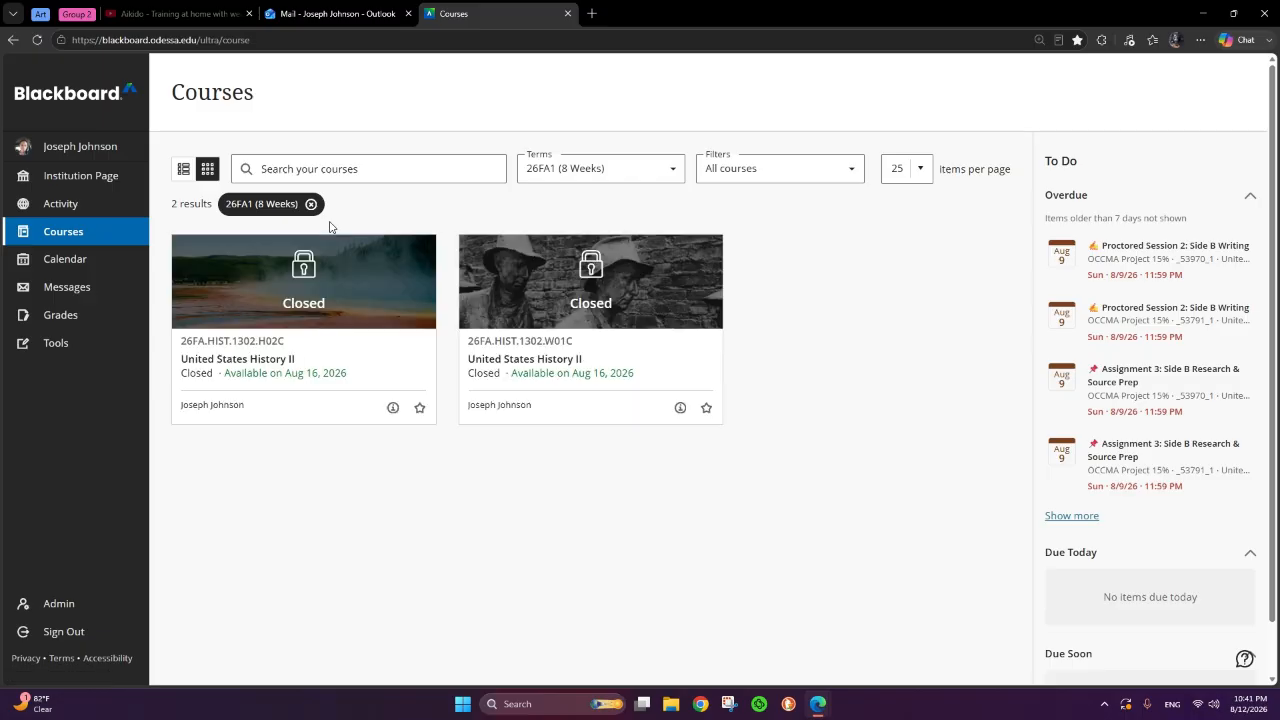